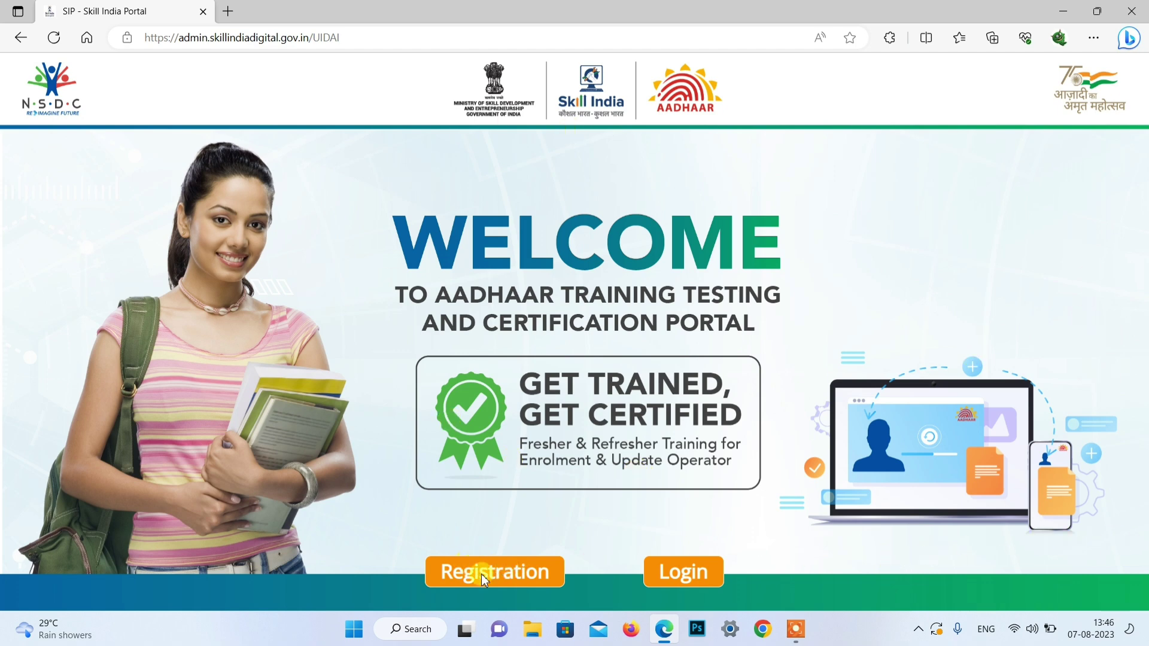
# Start the candidate registration, review the instructions including the education eligibility criteria, and continue to the registration form.
pyautogui.click(502, 568)
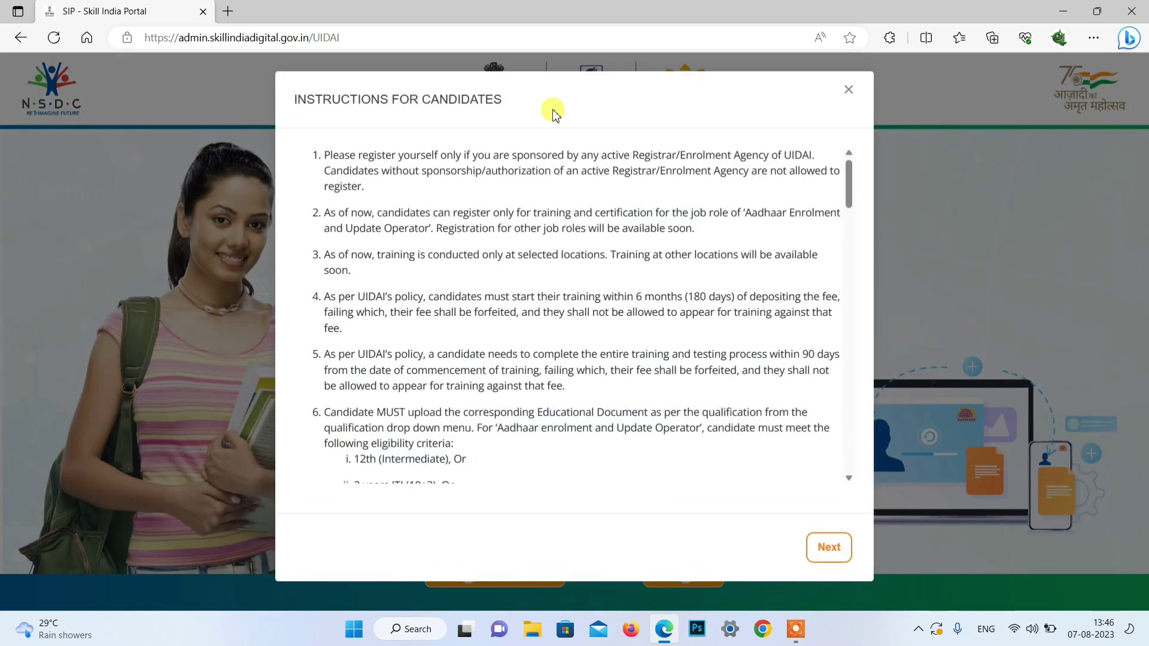
pyautogui.scroll(-3, 518, 191)
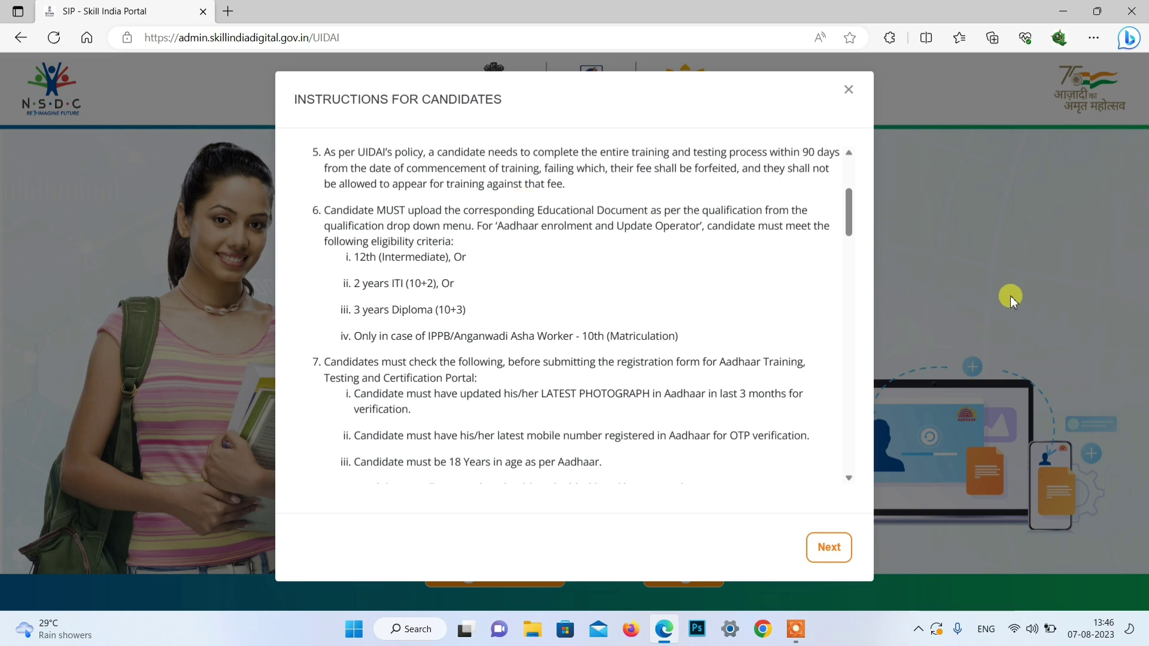
pyautogui.moveTo(354, 263); pyautogui.dragTo(443, 265)
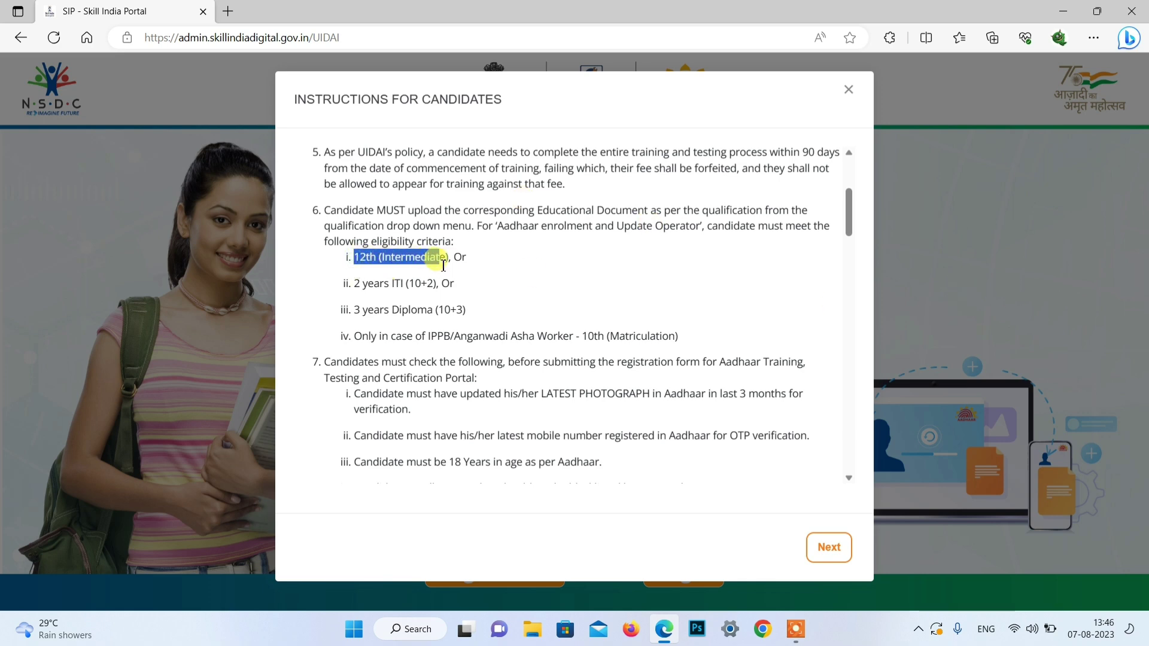
pyautogui.moveTo(355, 336); pyautogui.dragTo(669, 338)
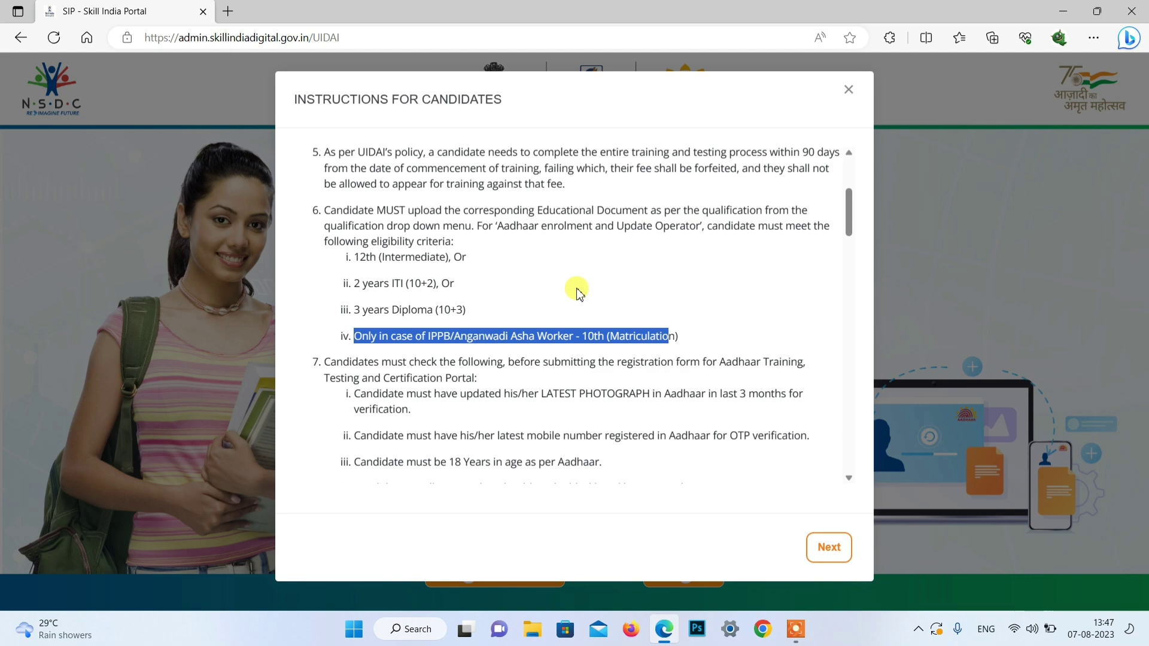
pyautogui.scroll(-4, 501, 302)
pyautogui.scroll(-3, 500, 302)
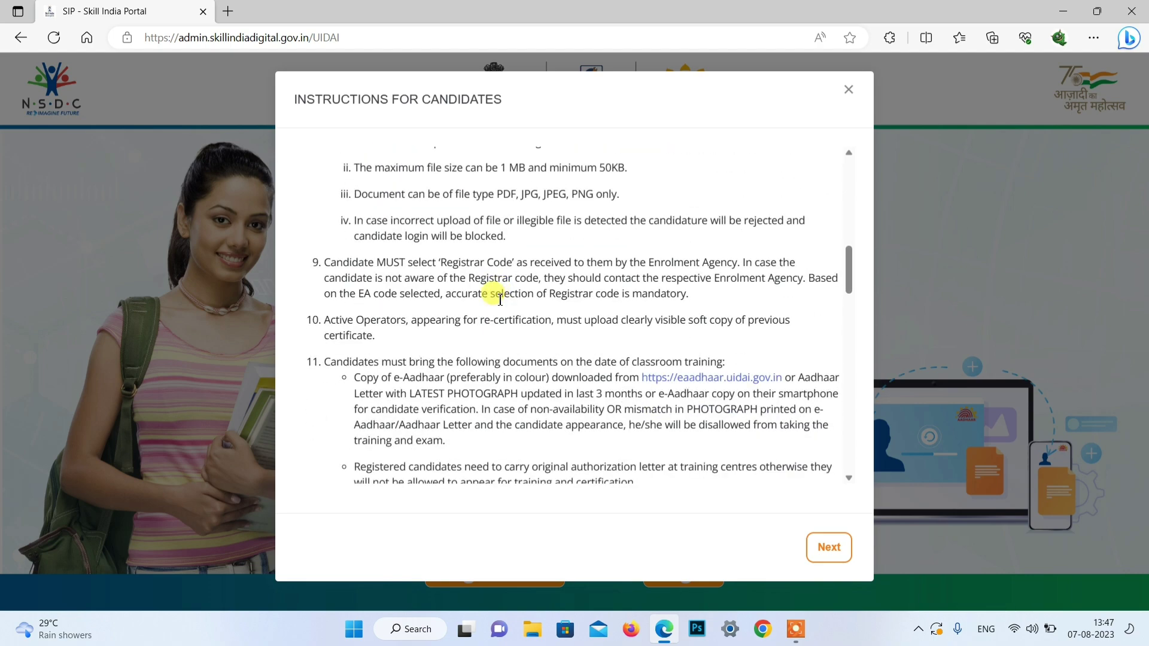
pyautogui.scroll(-12, 500, 300)
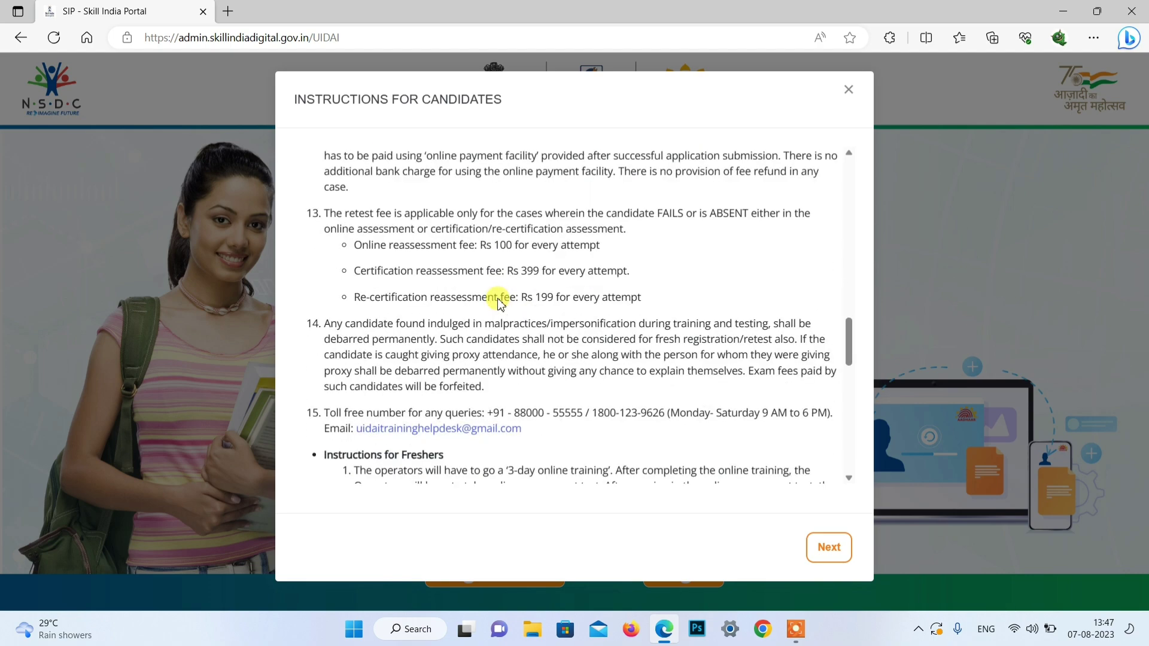
pyautogui.scroll(-14, 500, 299)
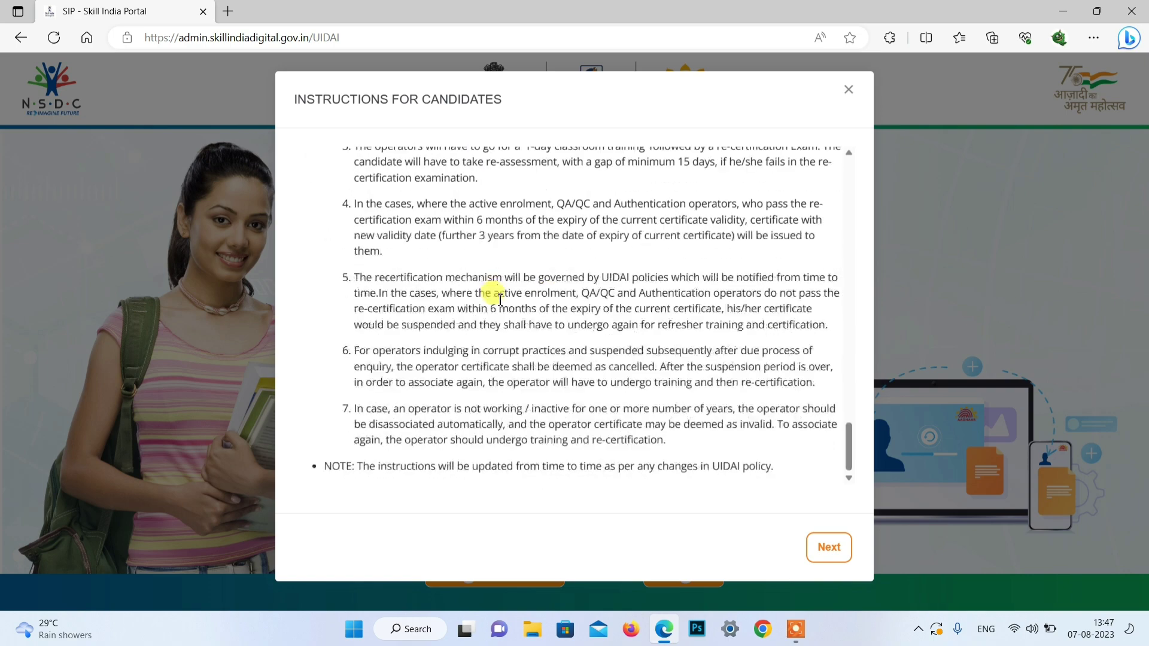
pyautogui.click(820, 550)
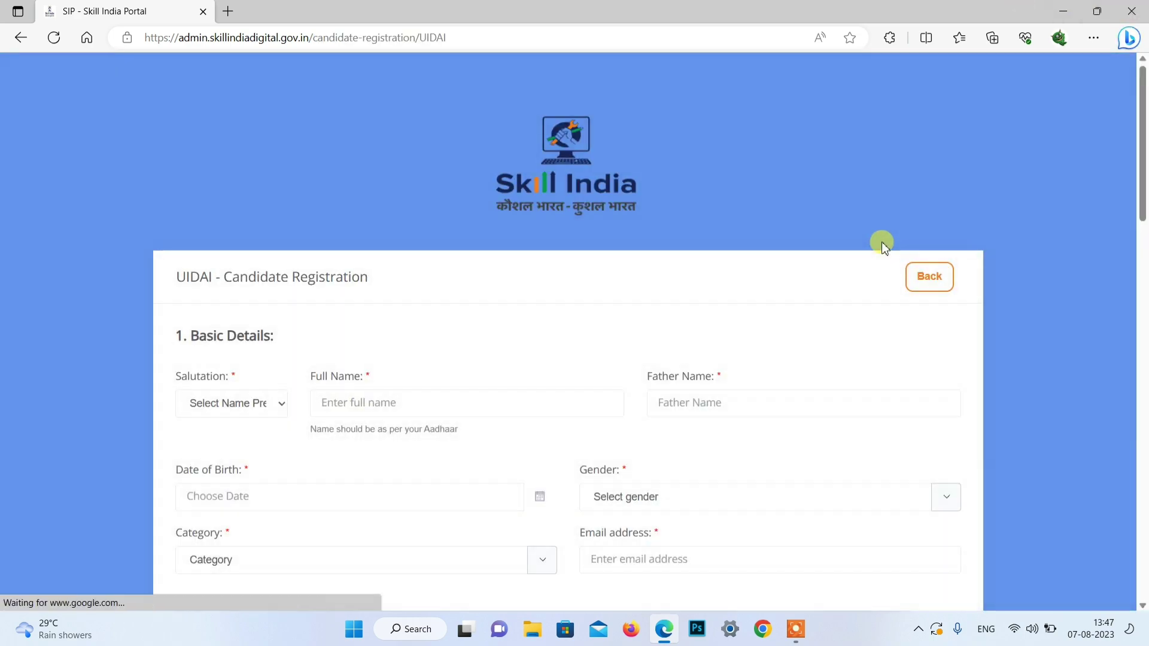
# Set the gender to Male and the category to OBC in the candidate's basic details.
pyautogui.scroll(-3, 881, 242)
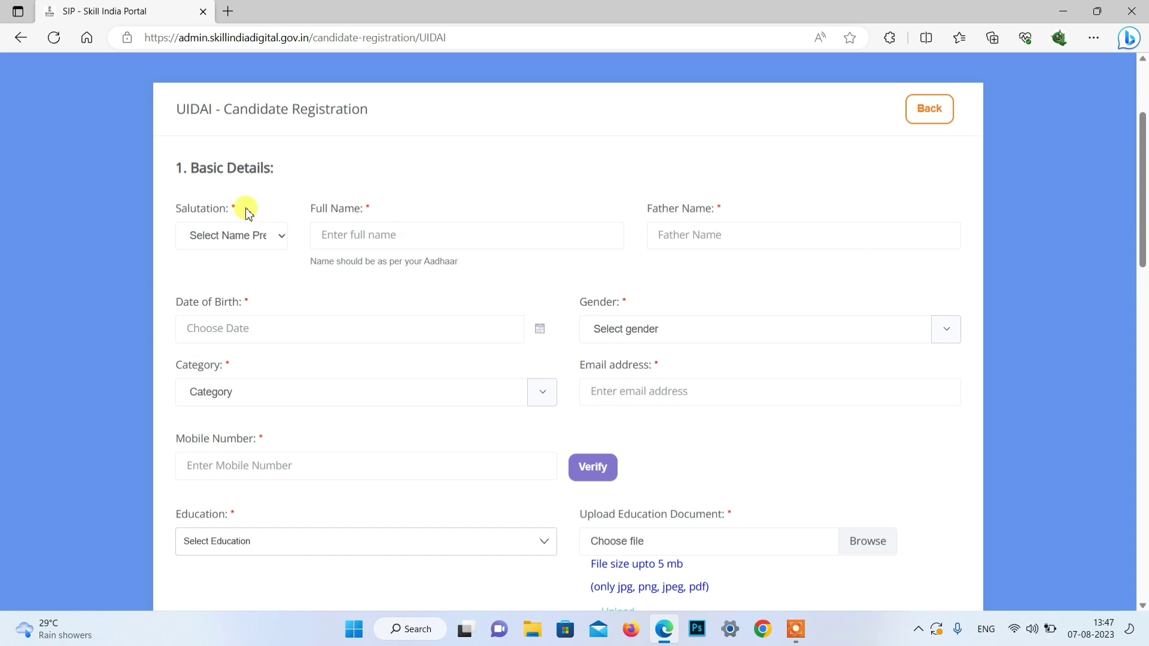
pyautogui.click(362, 235)
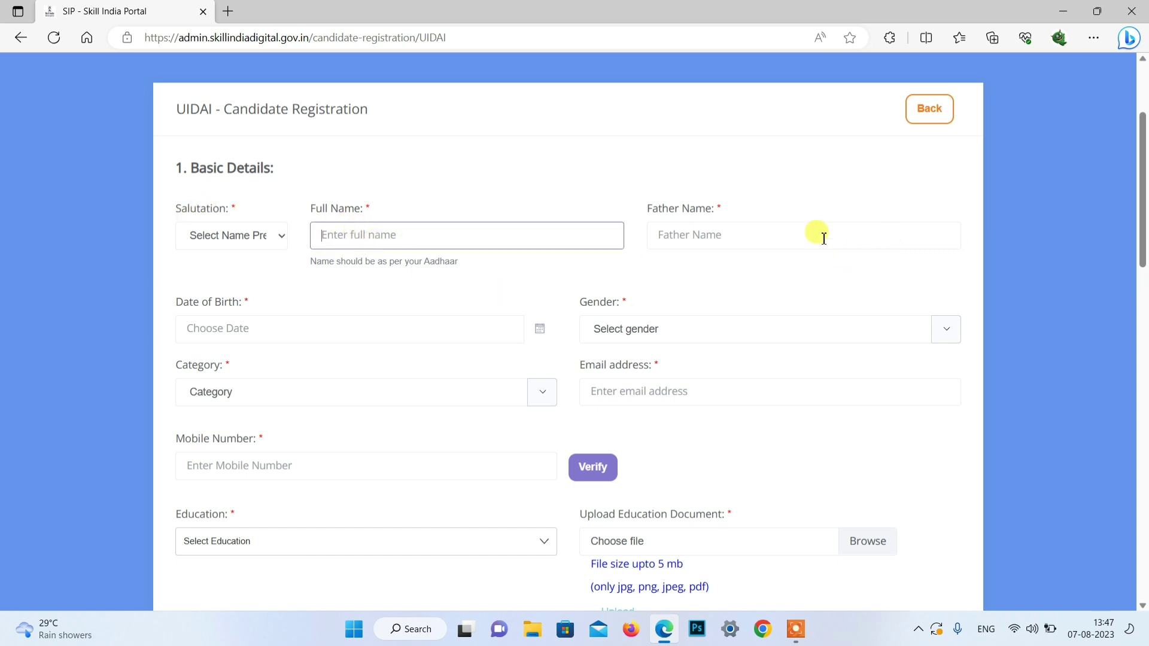
pyautogui.click(790, 237)
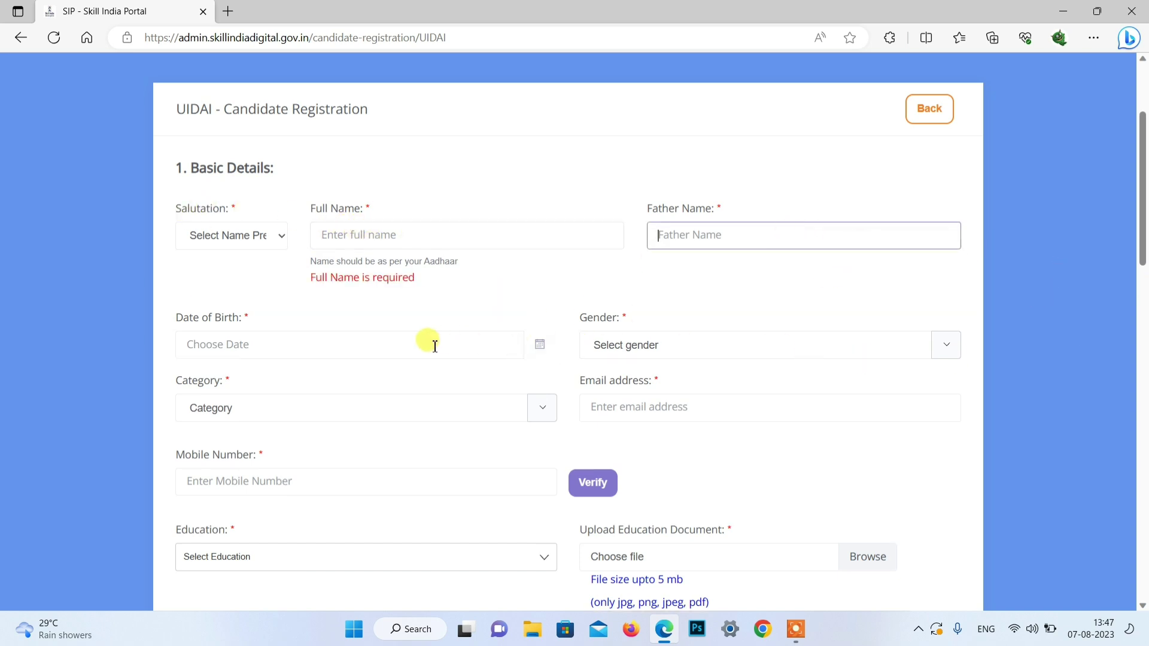
pyautogui.click(752, 353)
pyautogui.click(654, 385)
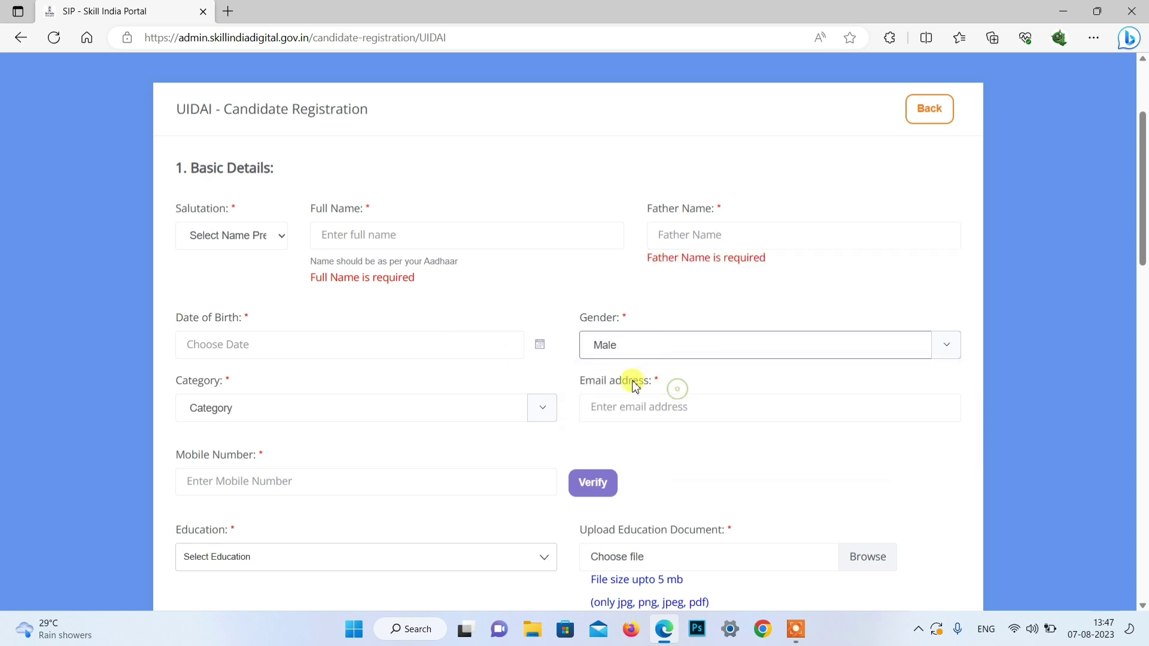
pyautogui.scroll(-1, 654, 383)
pyautogui.click(532, 325)
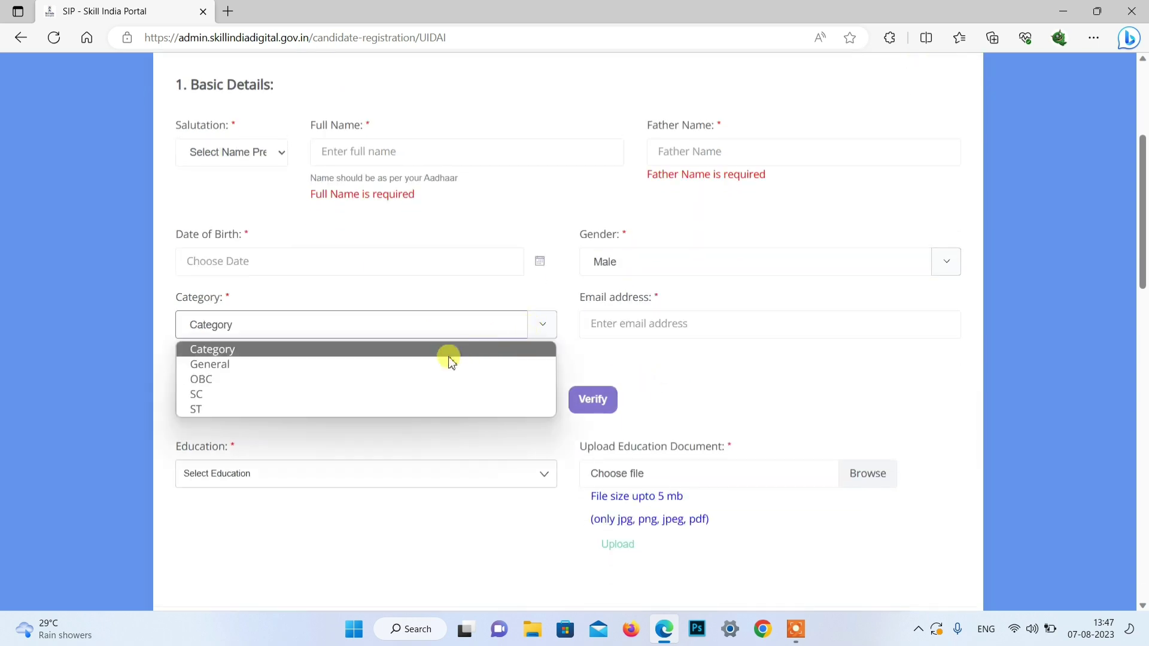
pyautogui.click(423, 378)
pyautogui.click(724, 323)
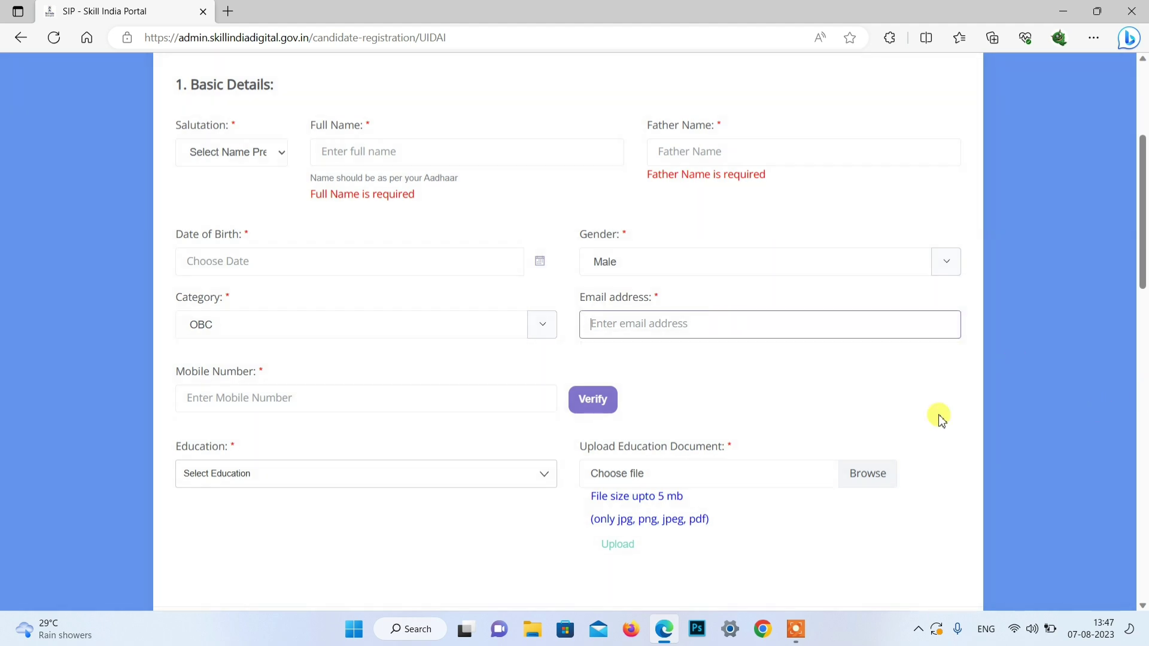
pyautogui.click(422, 396)
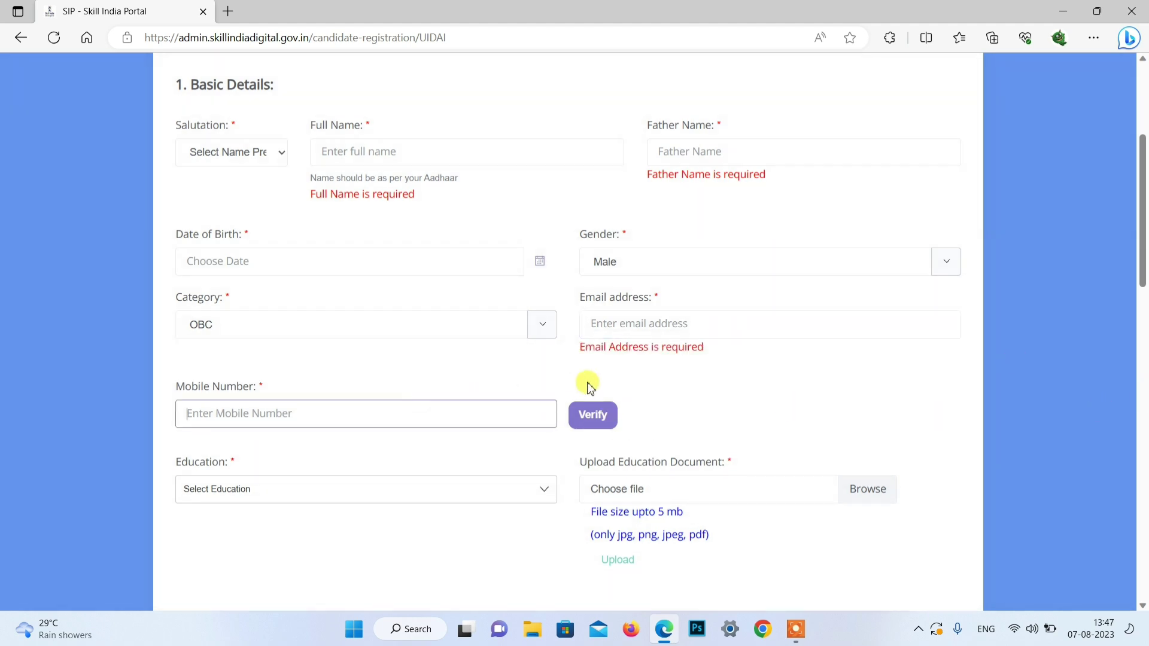
pyautogui.click(593, 414)
# Set the candidate's education to 5th Class in the basic details.
pyautogui.scroll(-3, 695, 370)
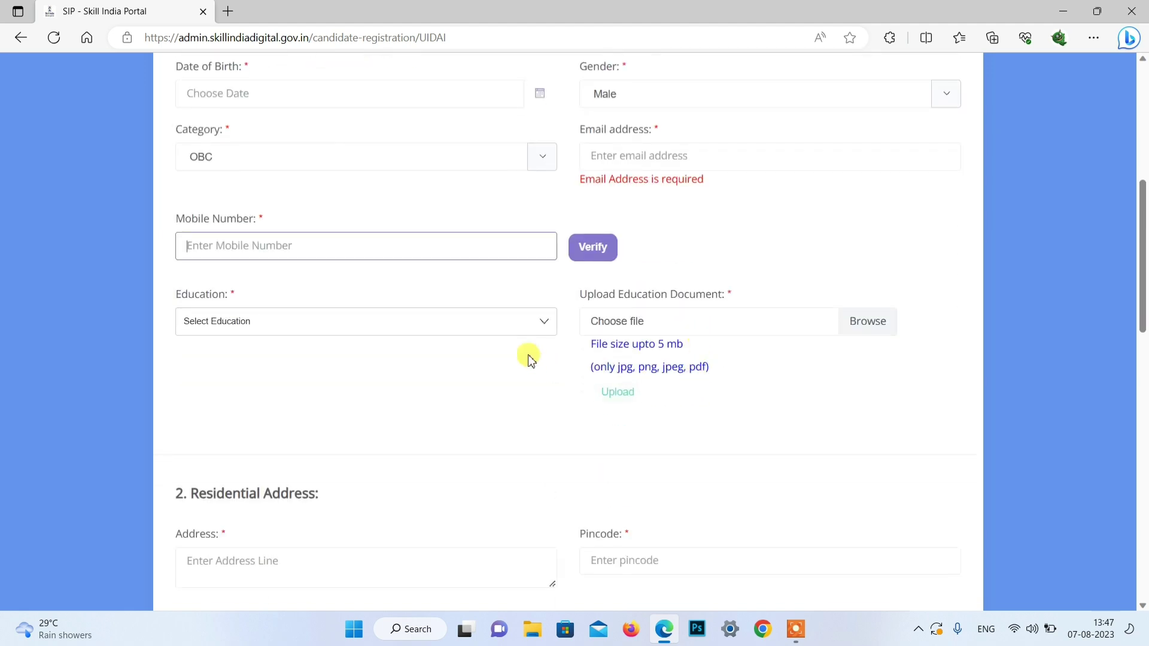
pyautogui.click(522, 331)
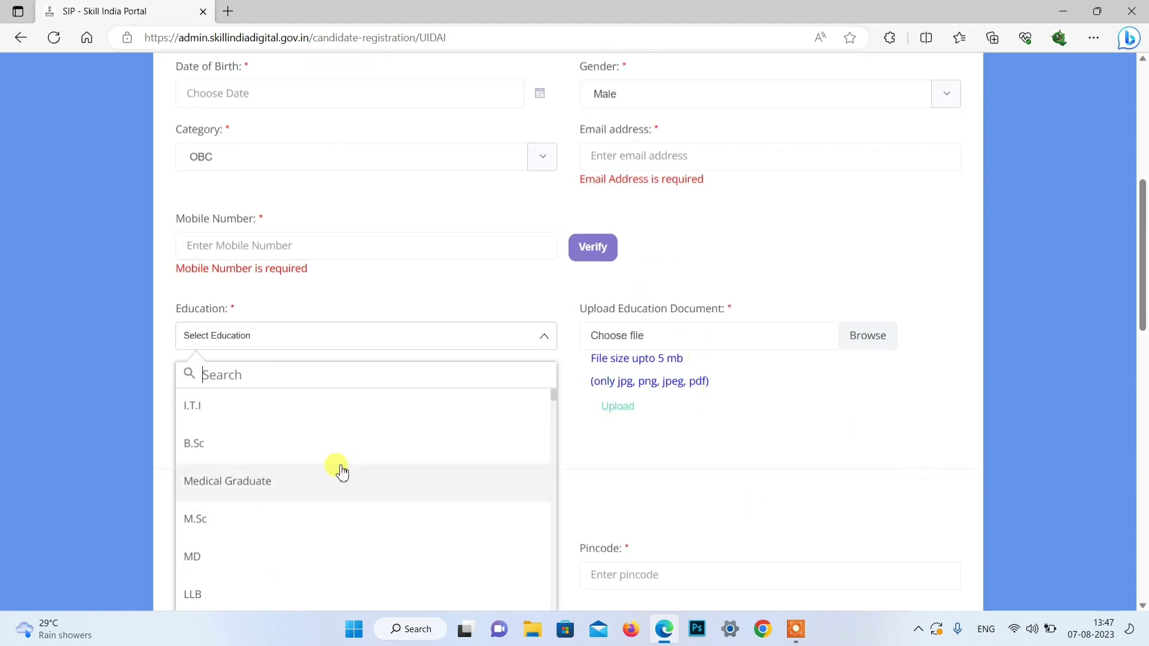
pyautogui.scroll(-3, 341, 467)
pyautogui.scroll(-3, 277, 459)
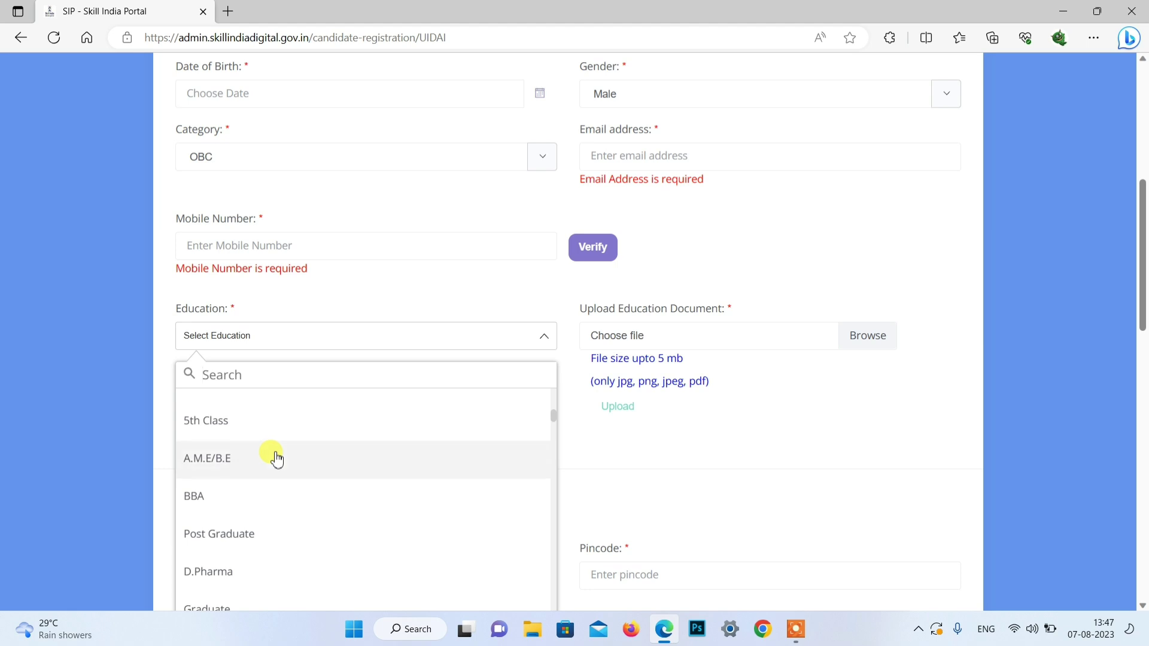
pyautogui.scroll(1, 274, 461)
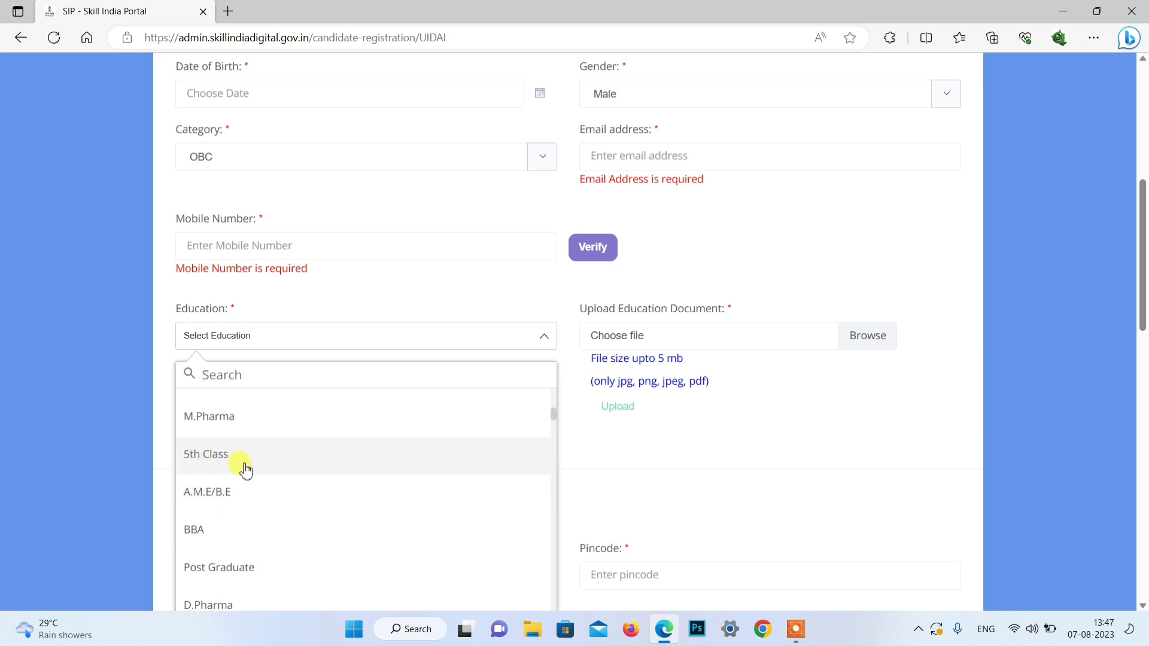
pyautogui.scroll(-1, 306, 464)
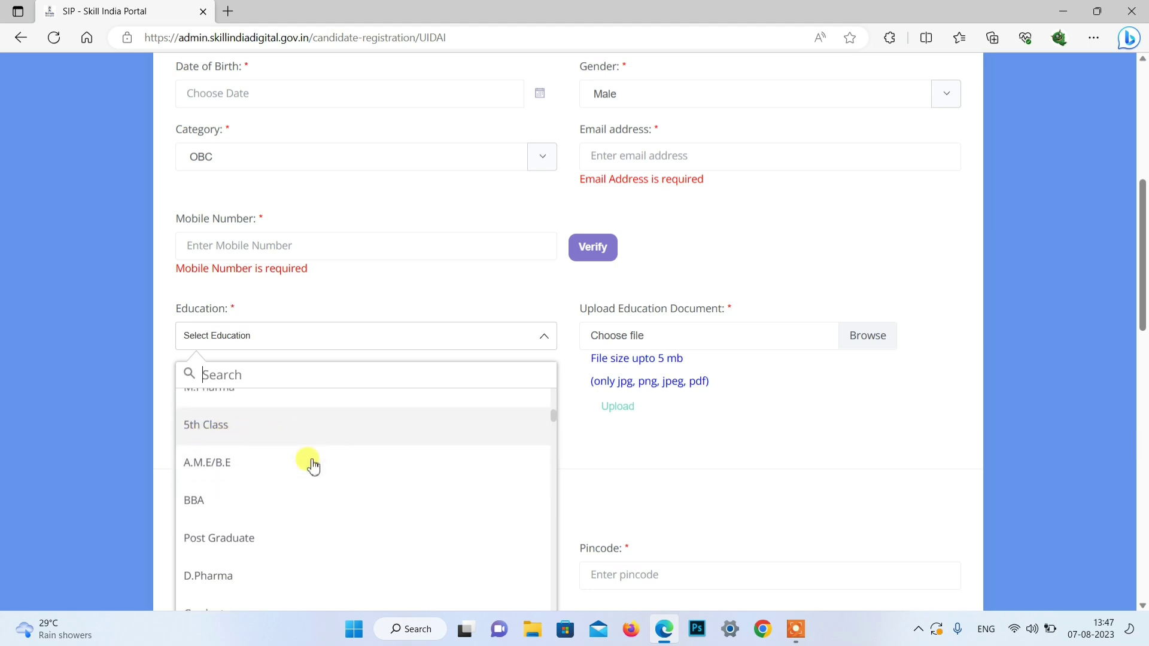
pyautogui.click(230, 434)
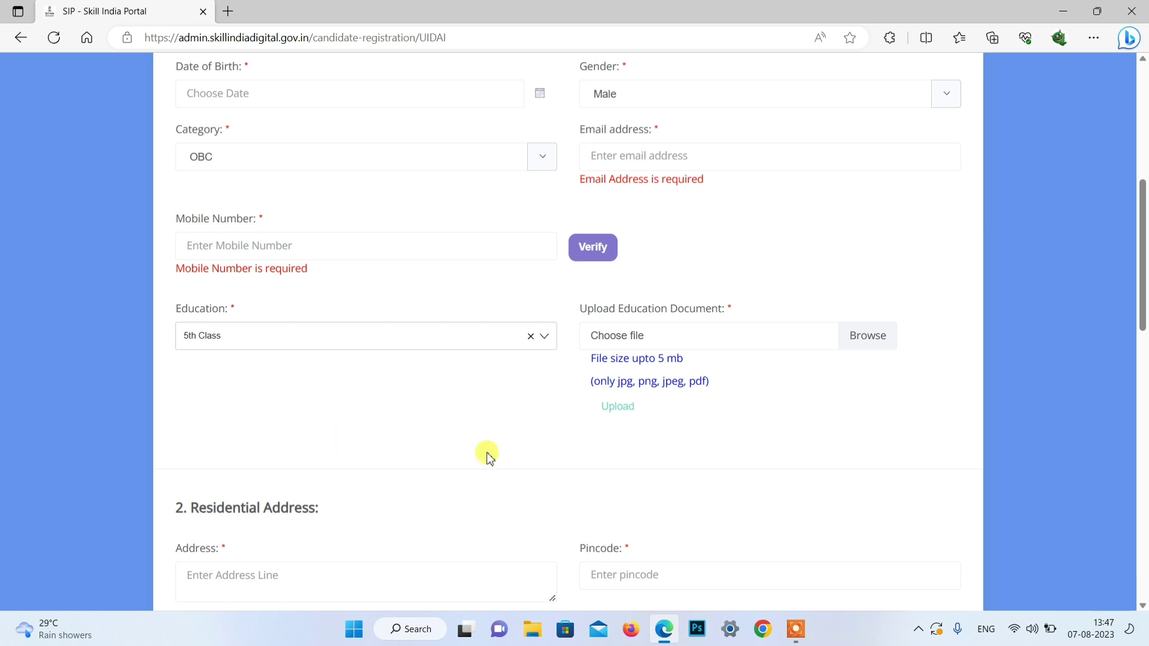
pyautogui.moveTo(585, 309); pyautogui.dragTo(730, 313)
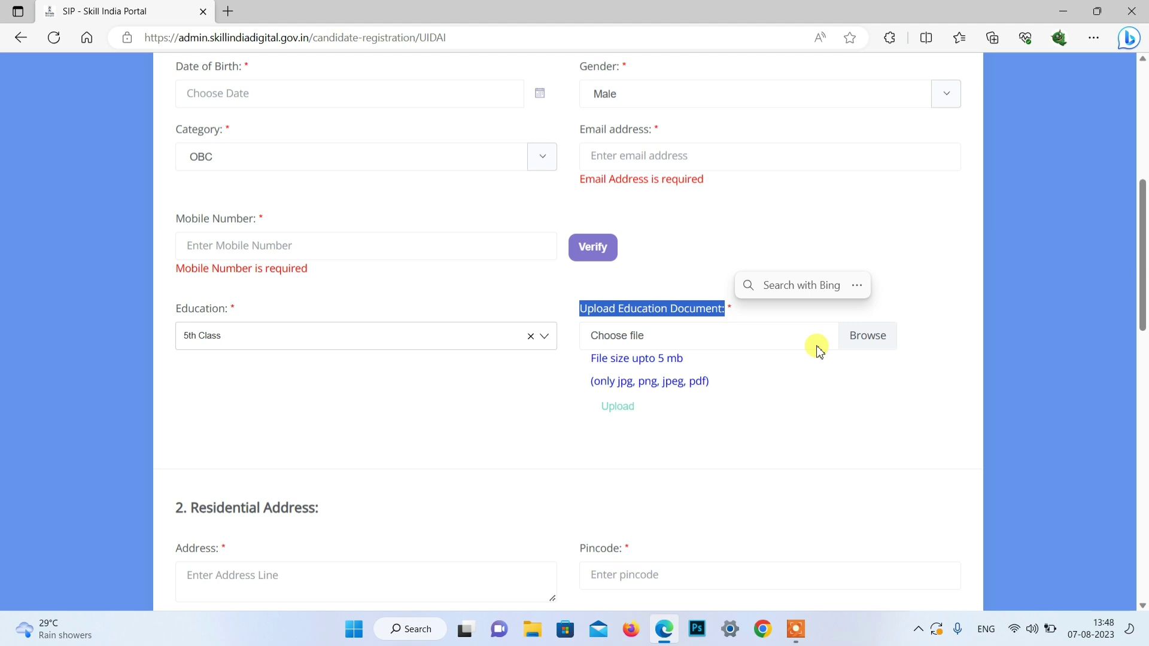
# Set the state to JHARKHAND and the district to PAKUR in the residential address section.
pyautogui.scroll(-5, 820, 351)
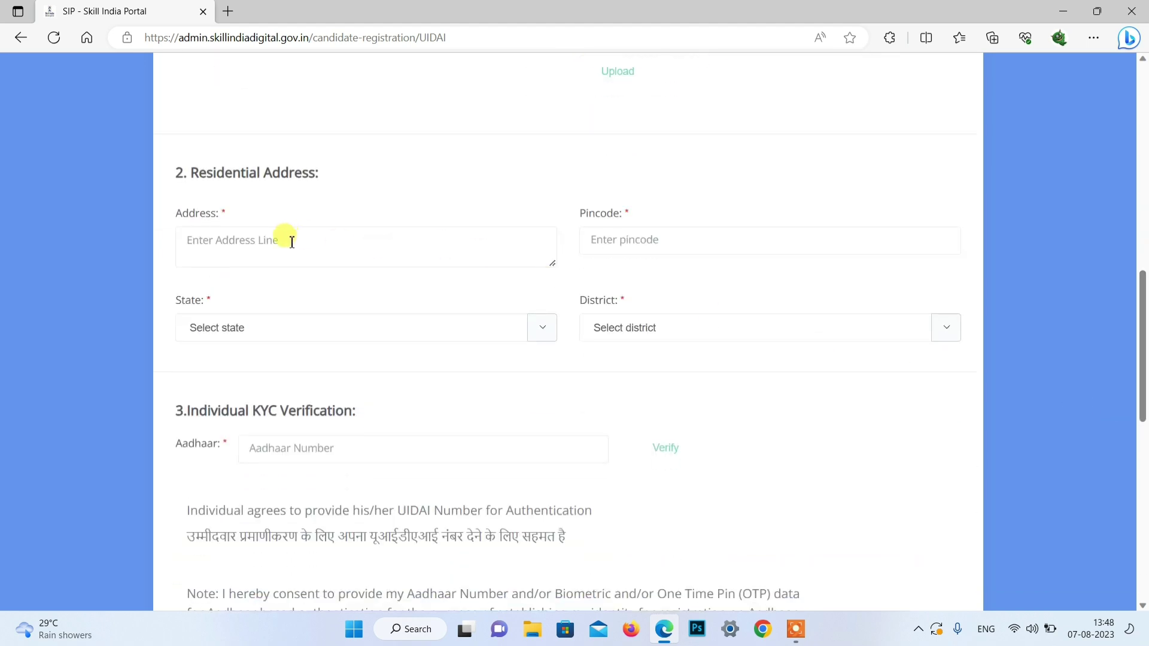
pyautogui.click(292, 241)
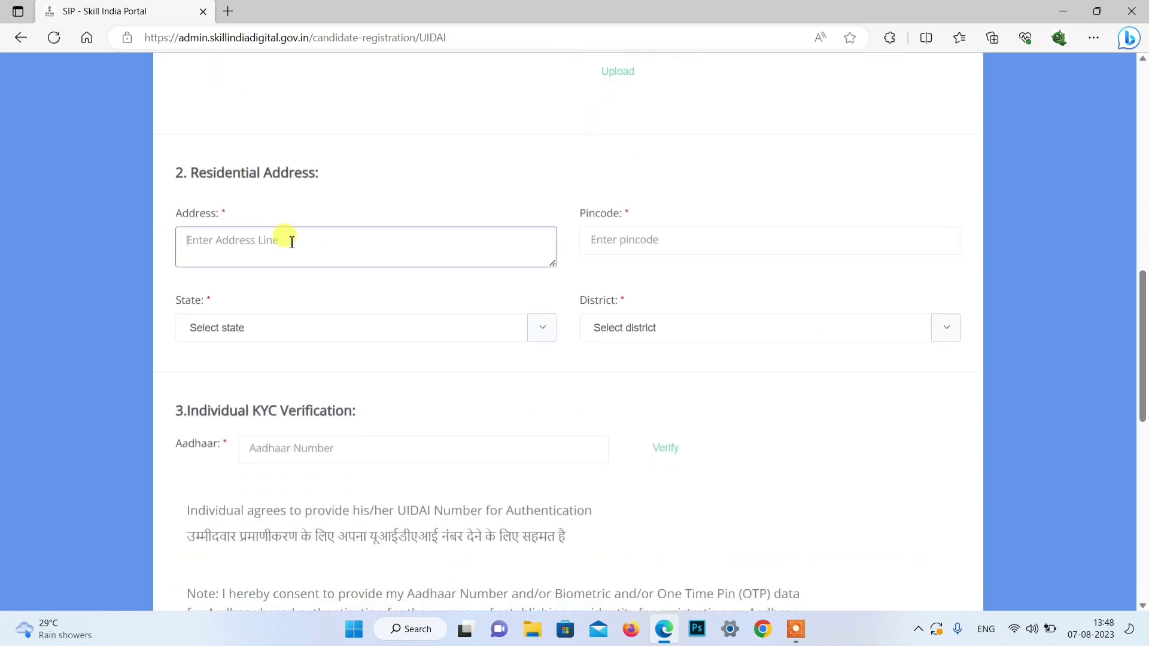
pyautogui.click(725, 246)
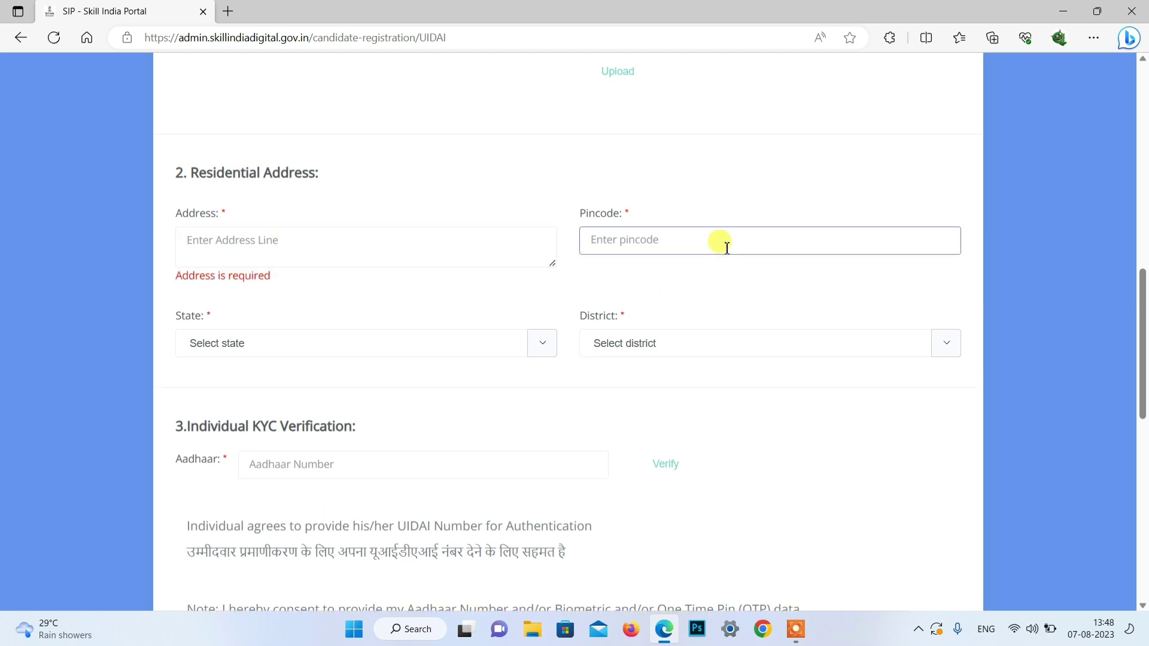
pyautogui.click(543, 343)
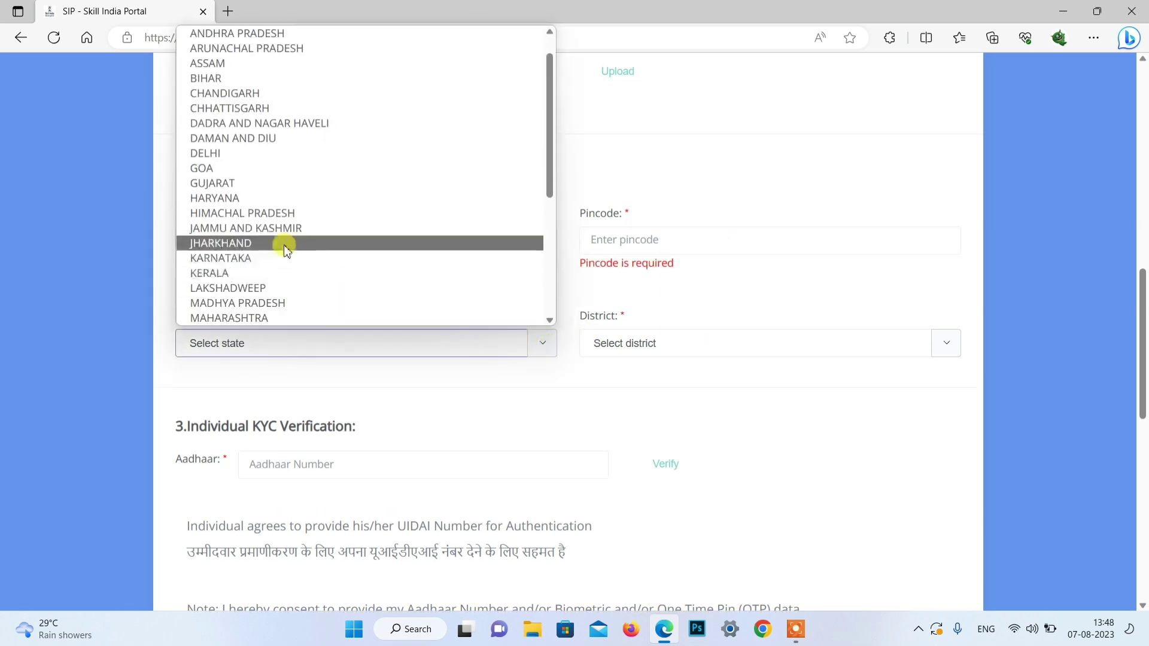
pyautogui.click(279, 238)
pyautogui.click(735, 348)
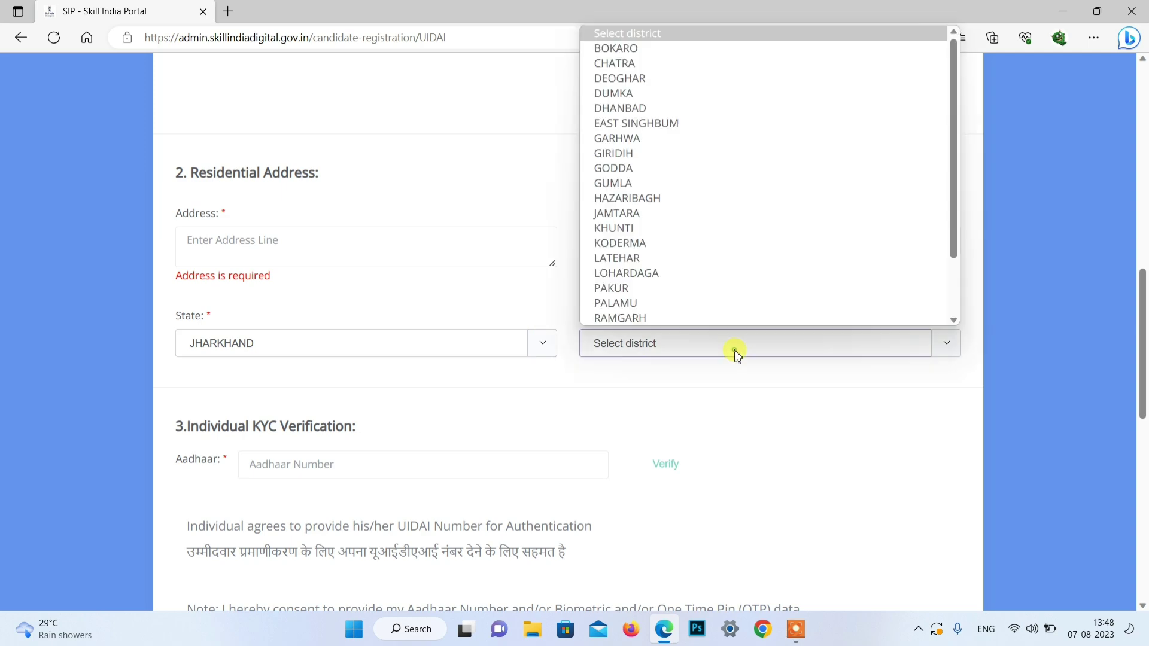
pyautogui.click(649, 287)
# Open the authorization document template and examine the letter format, including its registrar details and the signature and photo boxes.
pyautogui.scroll(-3, 649, 287)
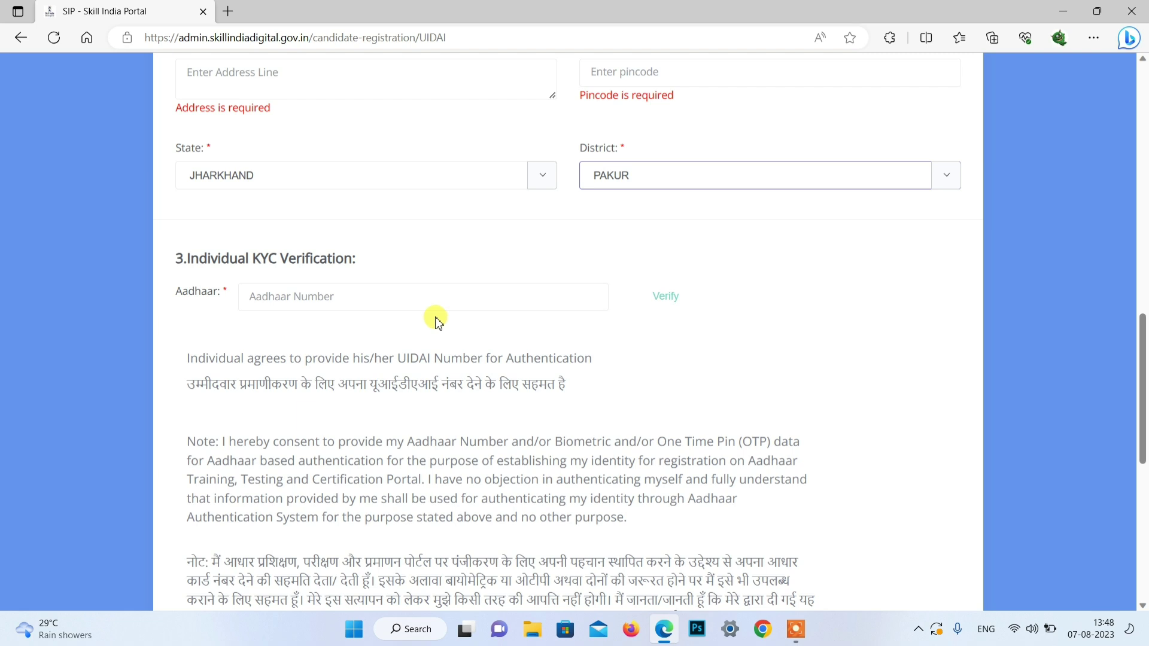
pyautogui.click(353, 302)
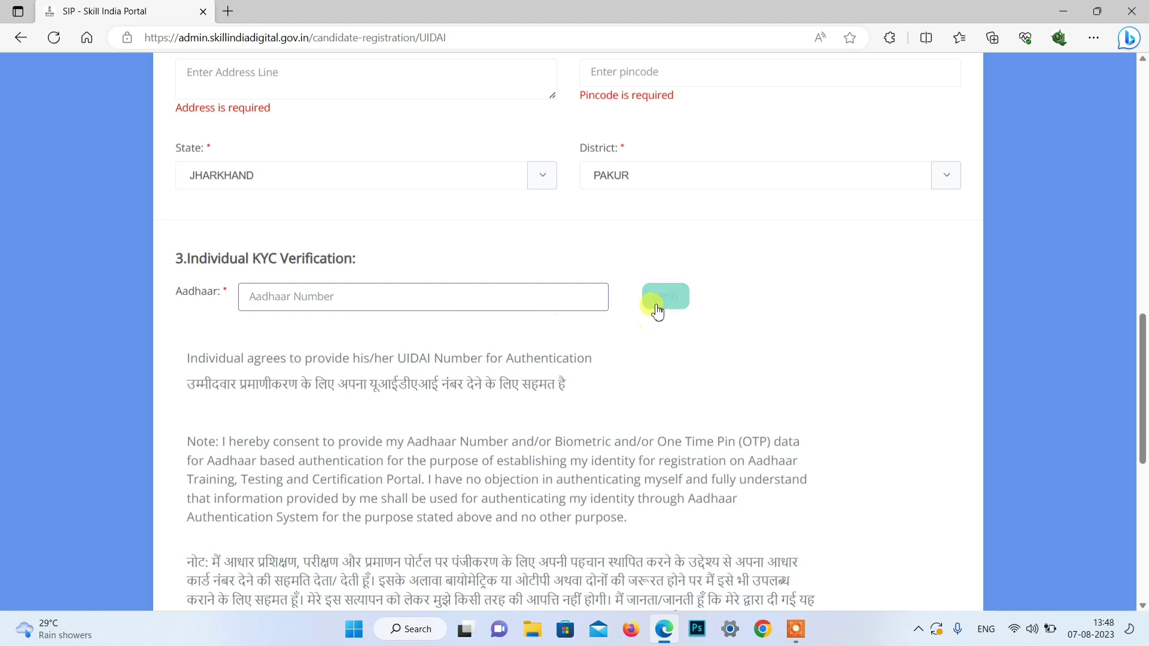
pyautogui.scroll(-5, 423, 303)
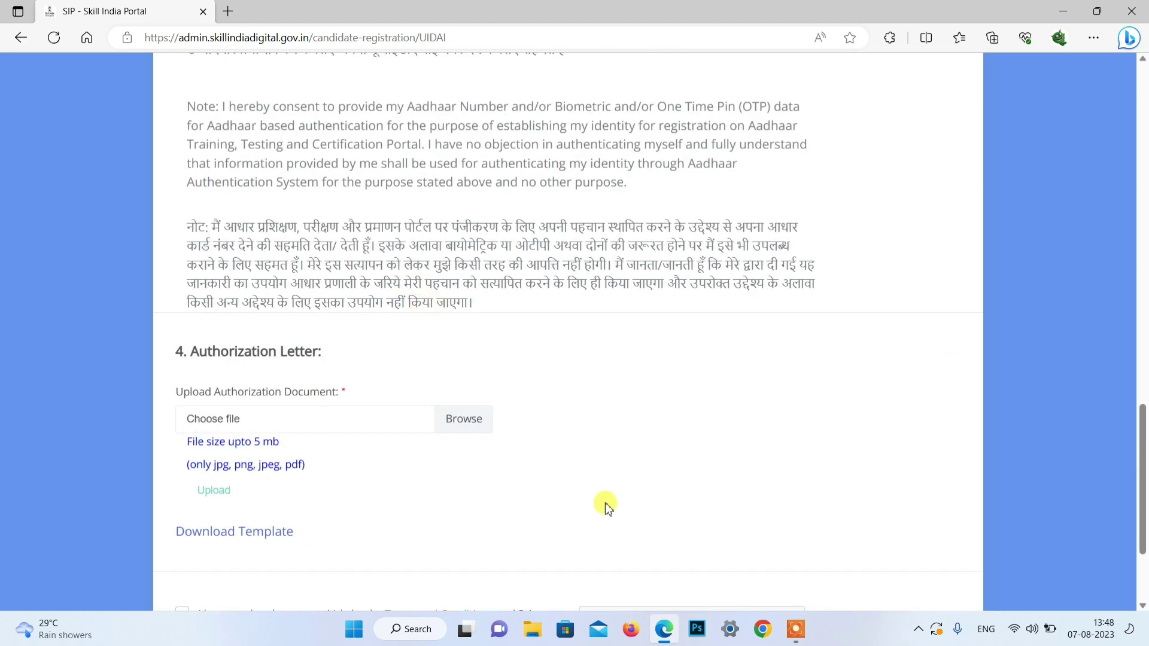
pyautogui.moveTo(189, 392); pyautogui.dragTo(342, 392)
pyautogui.tripleClick(344, 395)
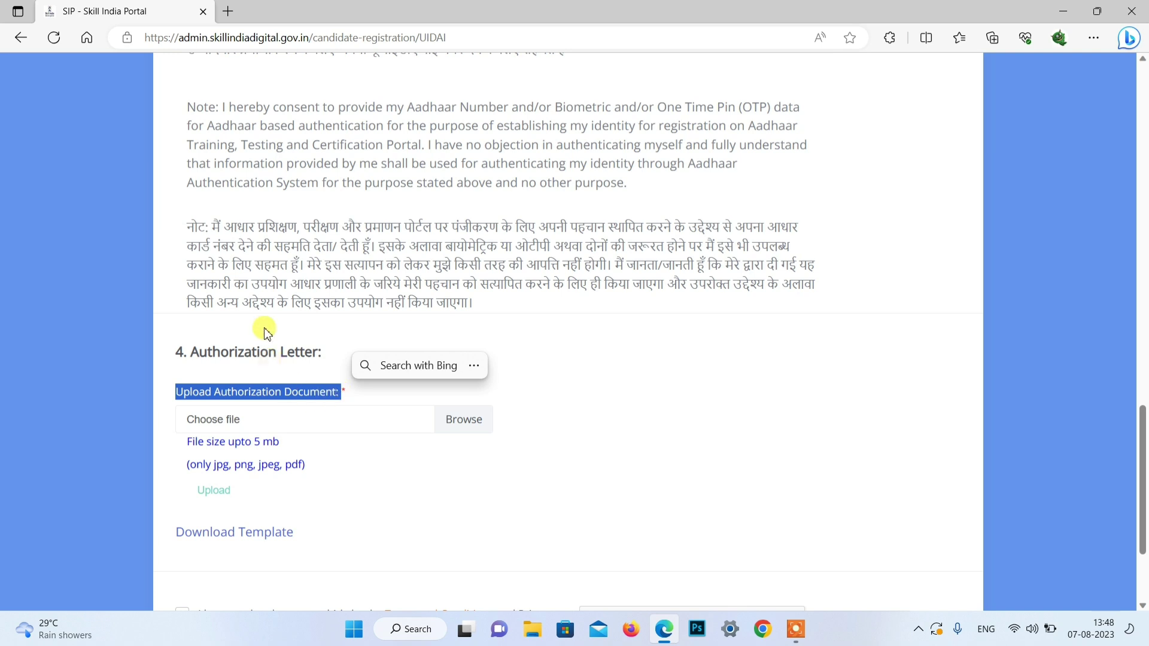
pyautogui.click(228, 539)
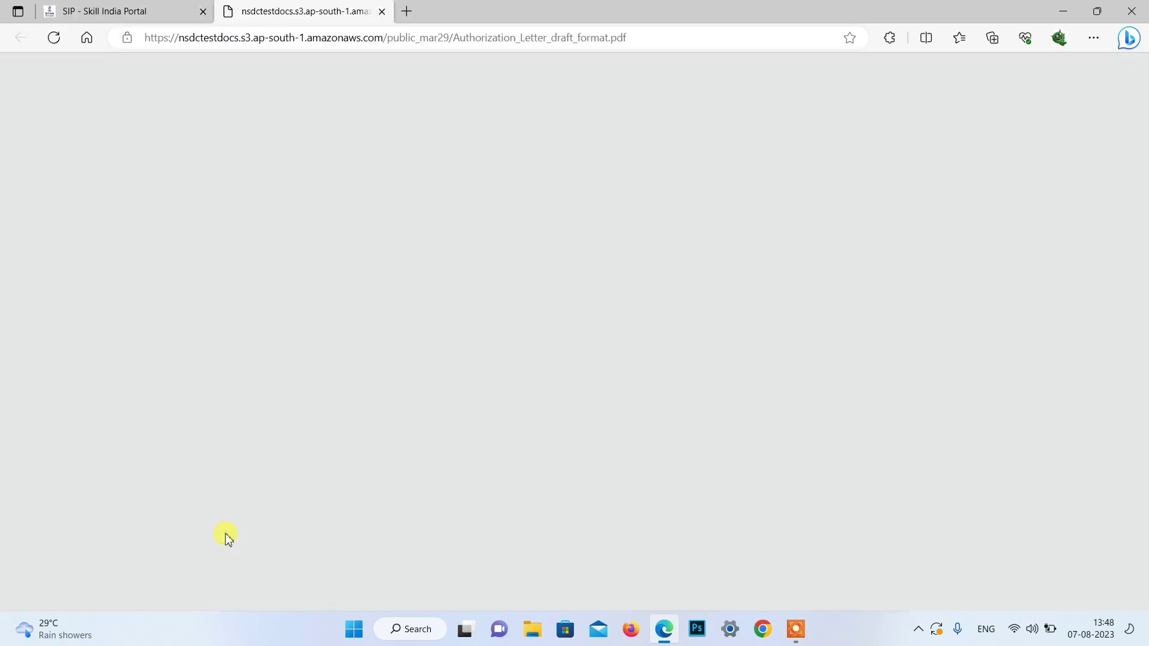
pyautogui.scroll(5, 575, 363)
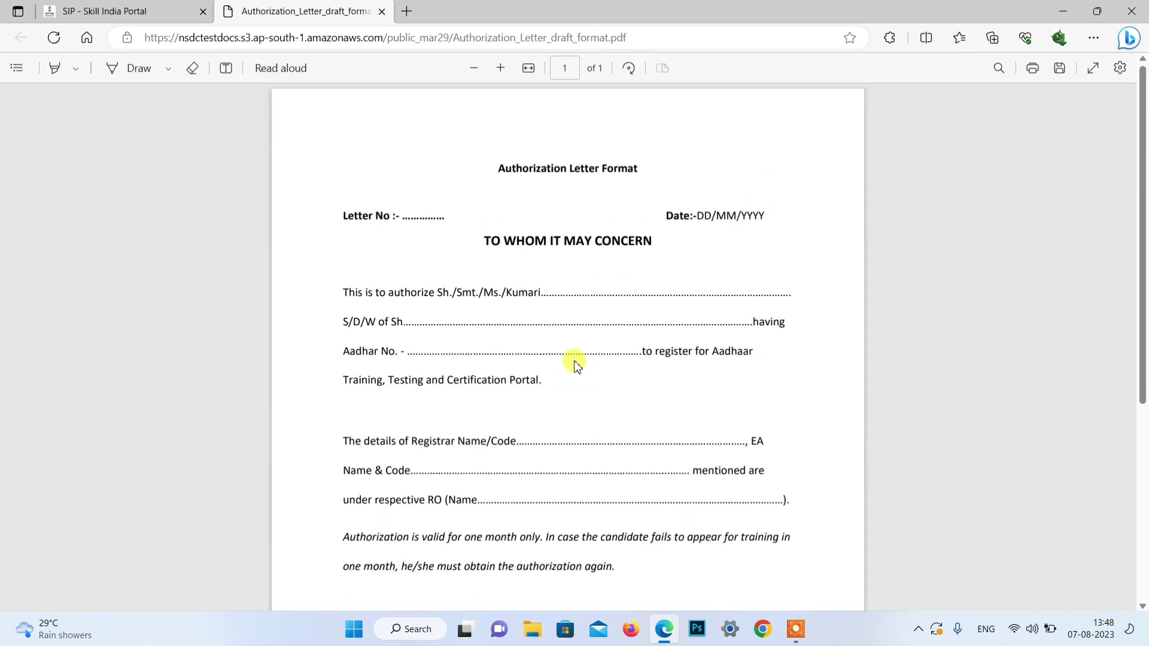
pyautogui.moveTo(500, 172); pyautogui.dragTo(649, 183)
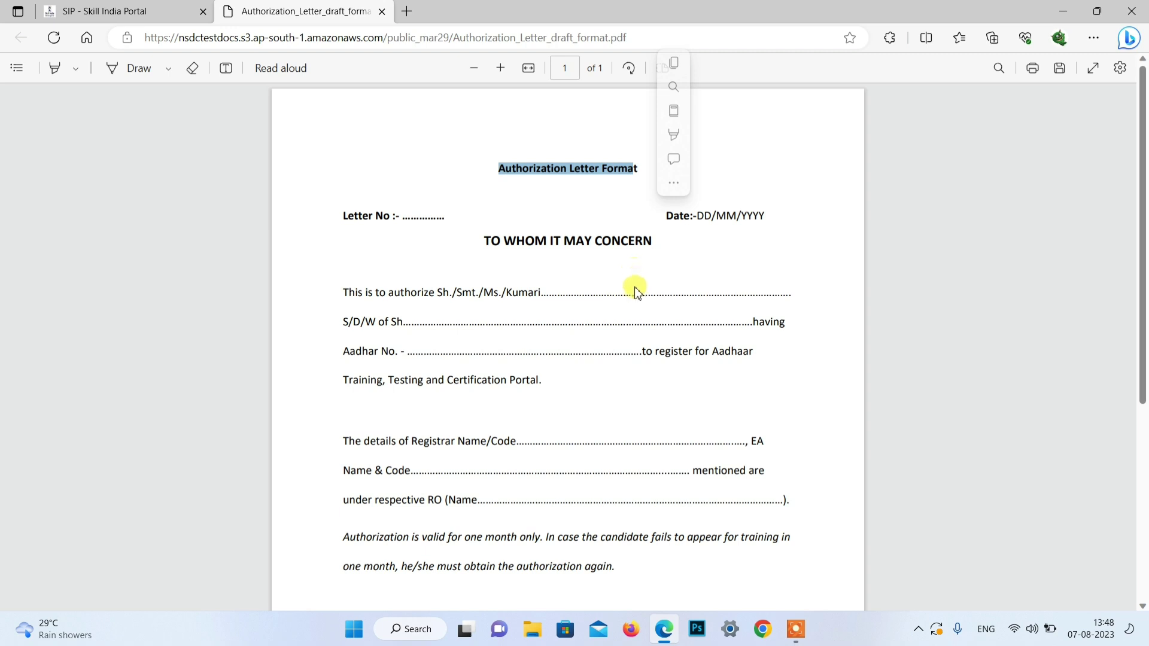
pyautogui.scroll(-3, 635, 275)
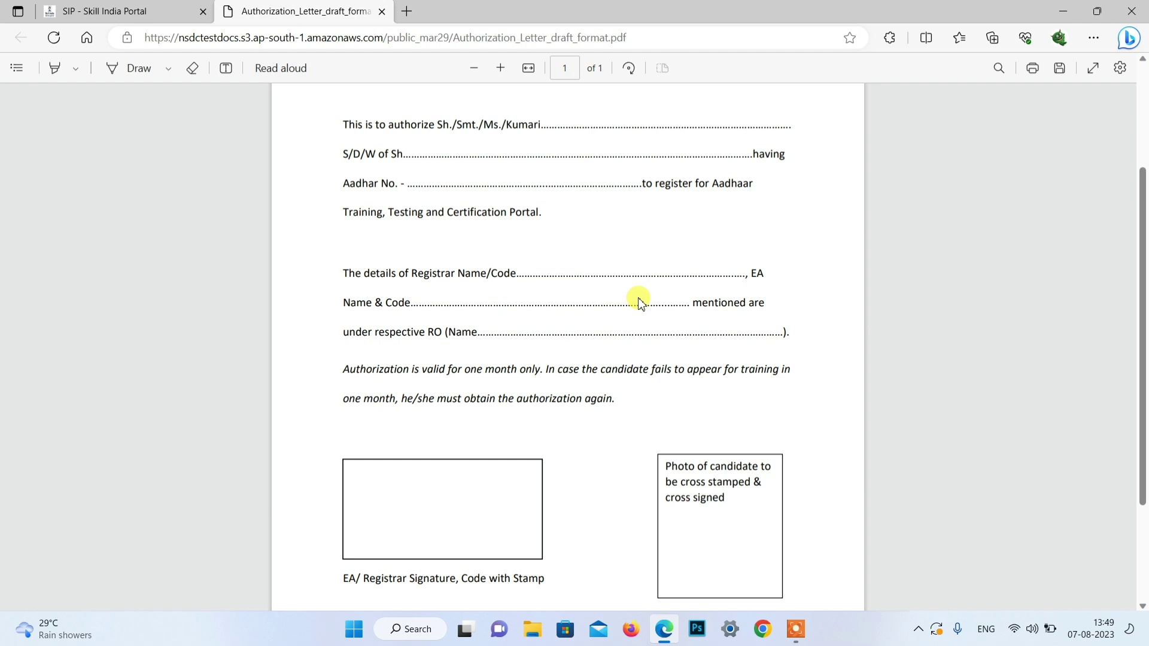
# Examine the rest of the authorization letter format, from the signature and candidate photo boxes back to its heading.
pyautogui.scroll(-3, 637, 301)
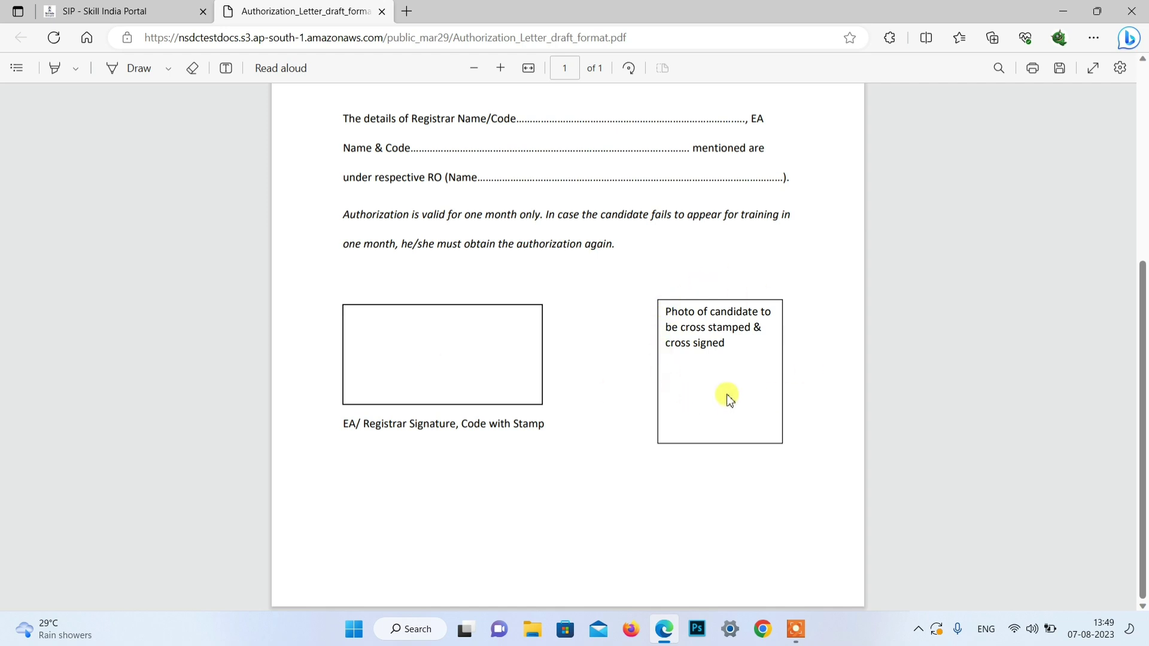
pyautogui.scroll(3, 729, 399)
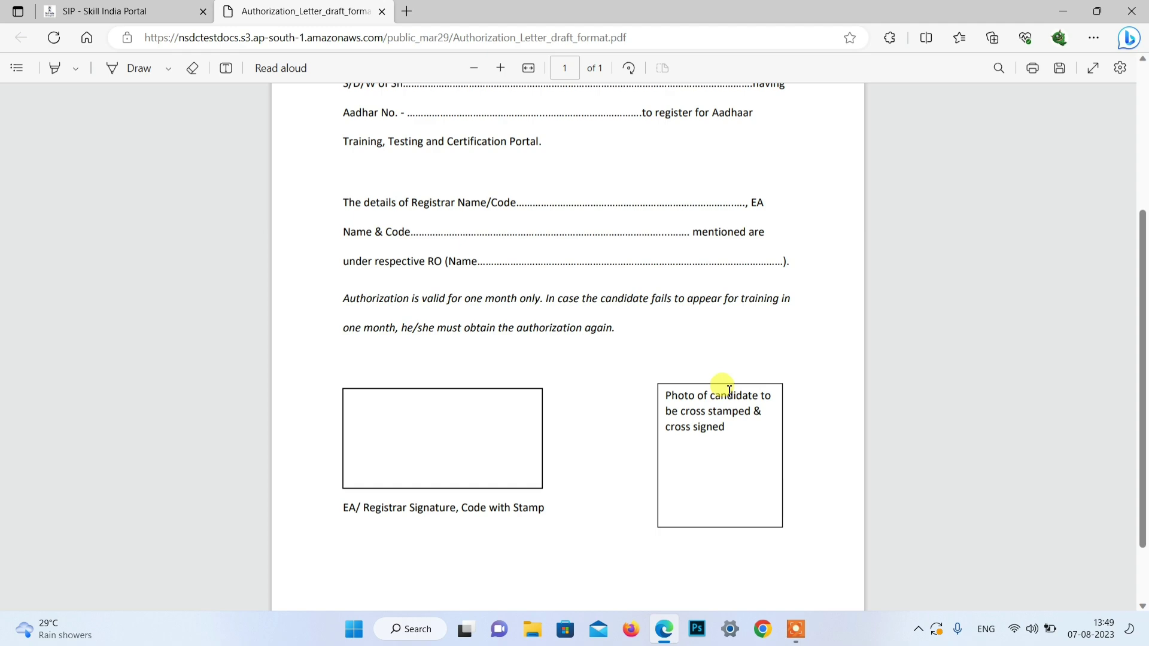
pyautogui.scroll(3, 729, 392)
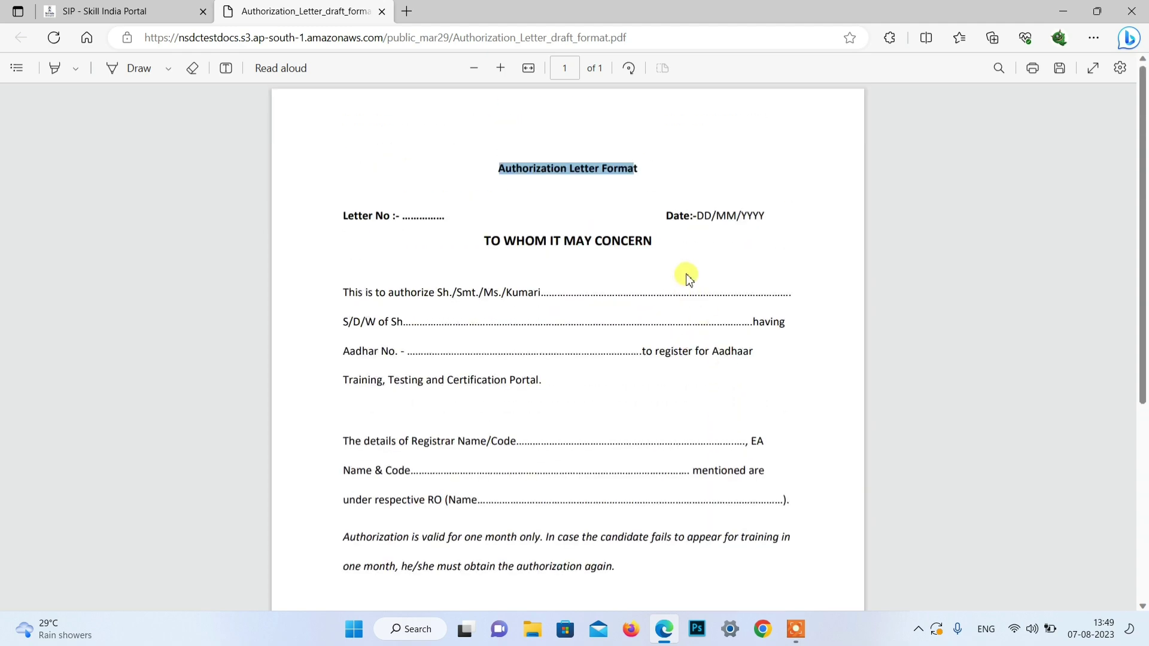
# Return to the candidate registration form and submit it below the authorization letter section.
pyautogui.click(143, 12)
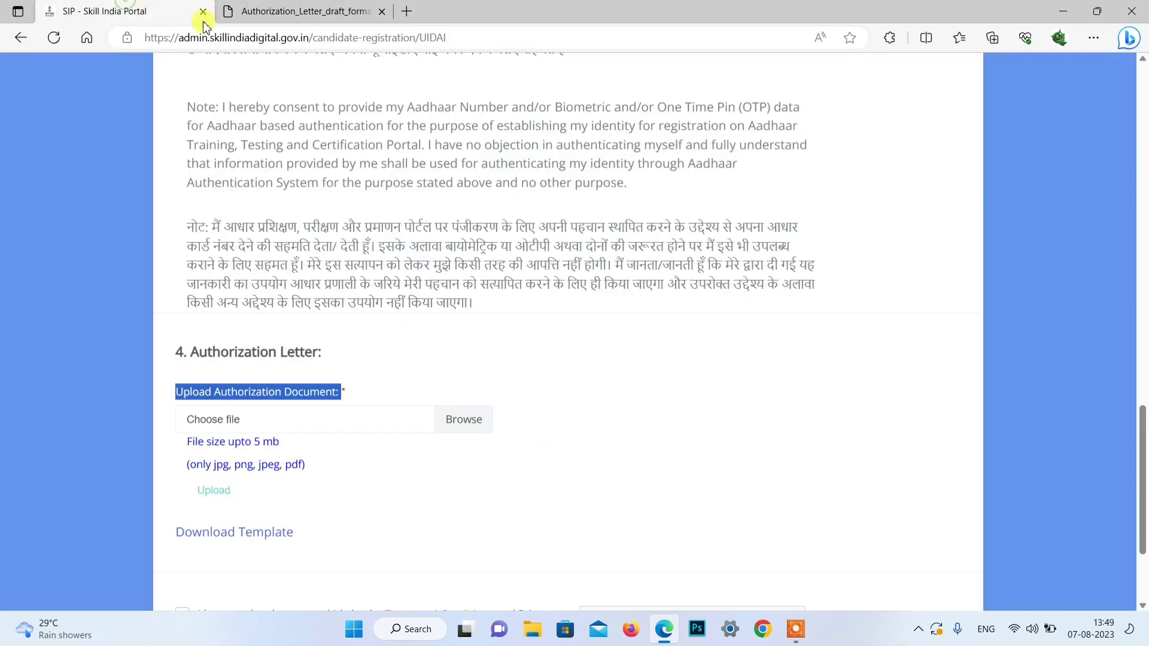
pyautogui.scroll(-3, 649, 328)
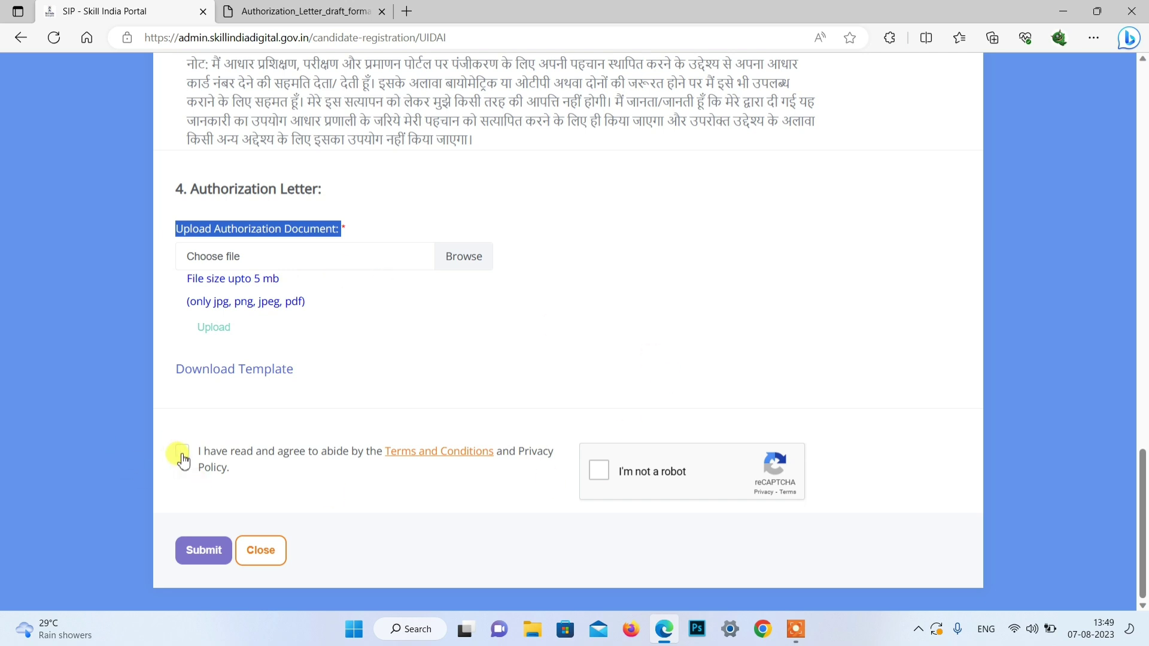
pyautogui.click(217, 565)
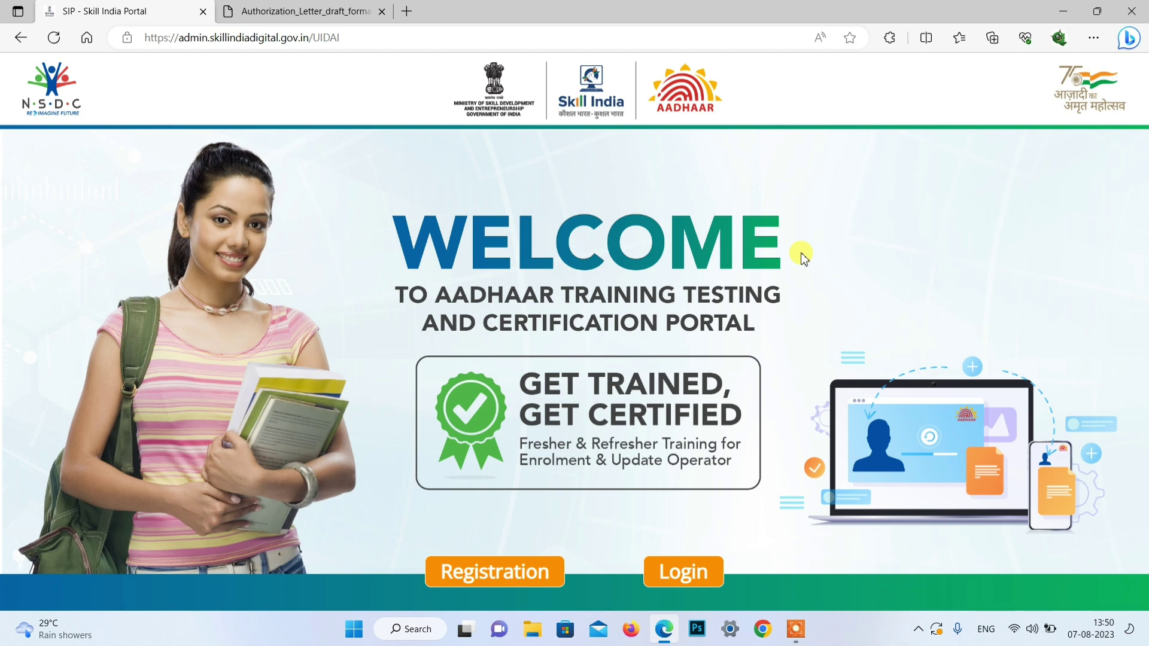
# Log in to the Aadhaar training portal with the candidate's username and password.
pyautogui.click(682, 570)
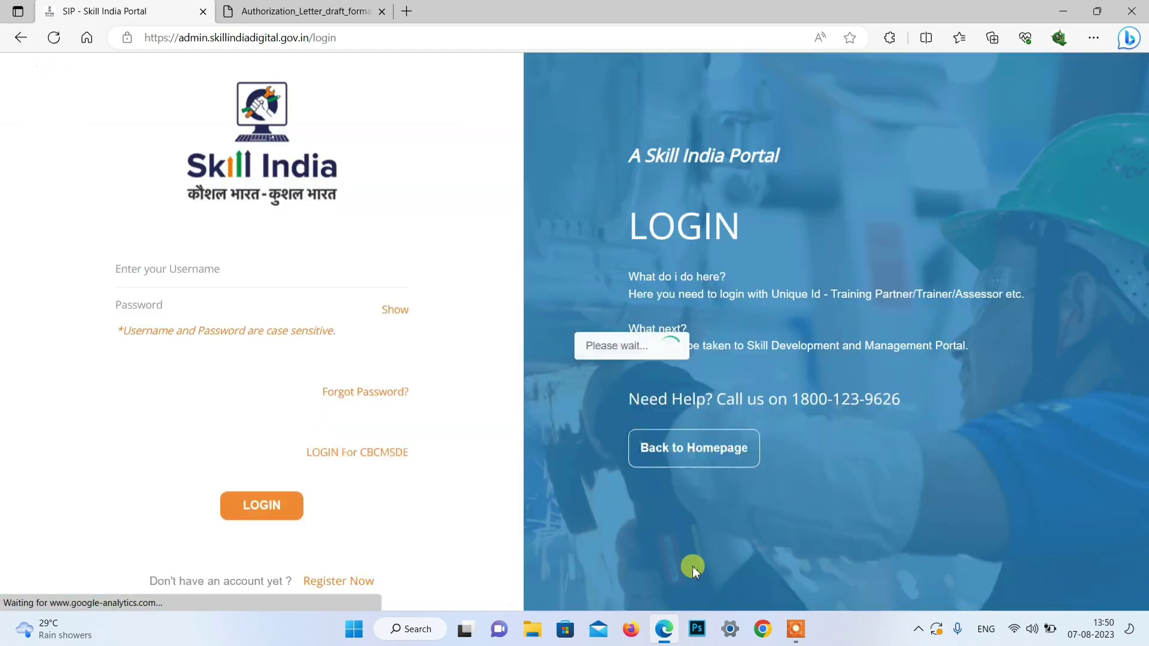
pyautogui.click(227, 275)
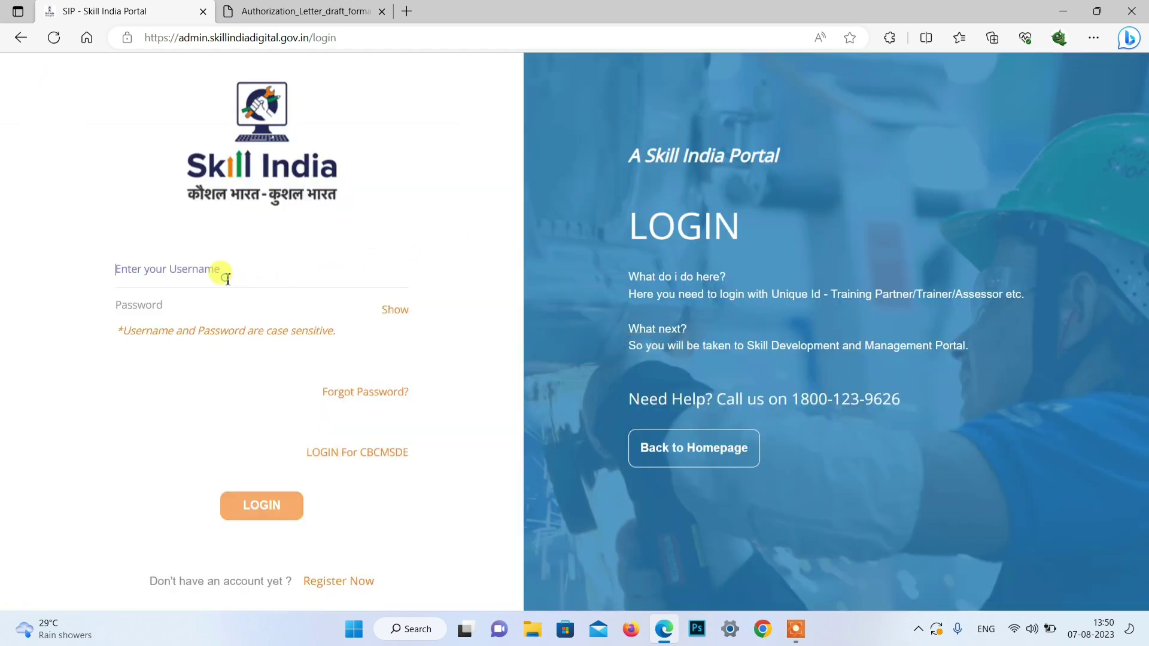
pyautogui.click(188, 308)
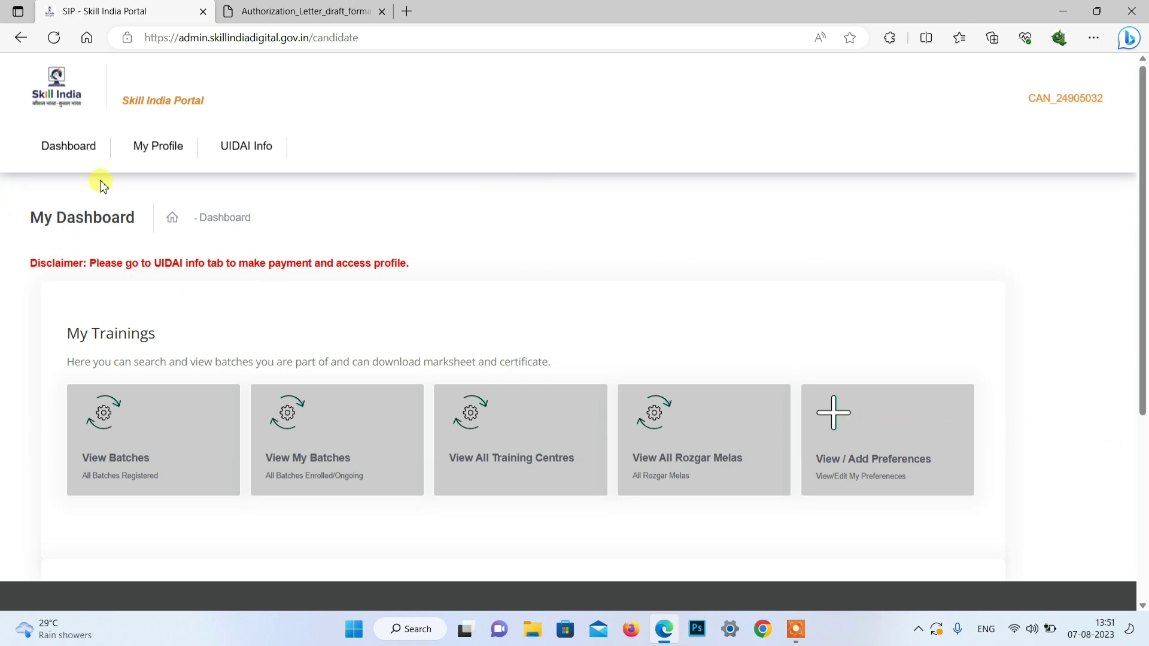
# Open the candidate's profile form and review its five stages, from Personal Details to Declaration & Submission.
pyautogui.click(178, 153)
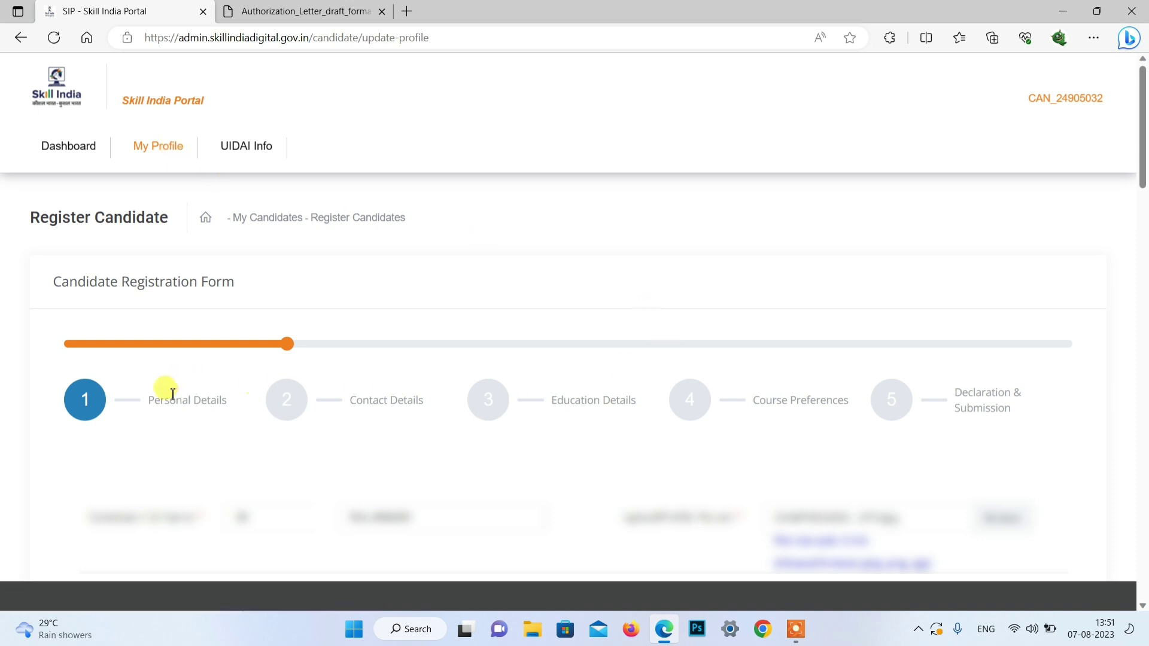
pyautogui.moveTo(144, 398); pyautogui.dragTo(198, 406)
pyautogui.moveTo(349, 405); pyautogui.dragTo(407, 407)
pyautogui.moveTo(556, 400); pyautogui.dragTo(610, 401)
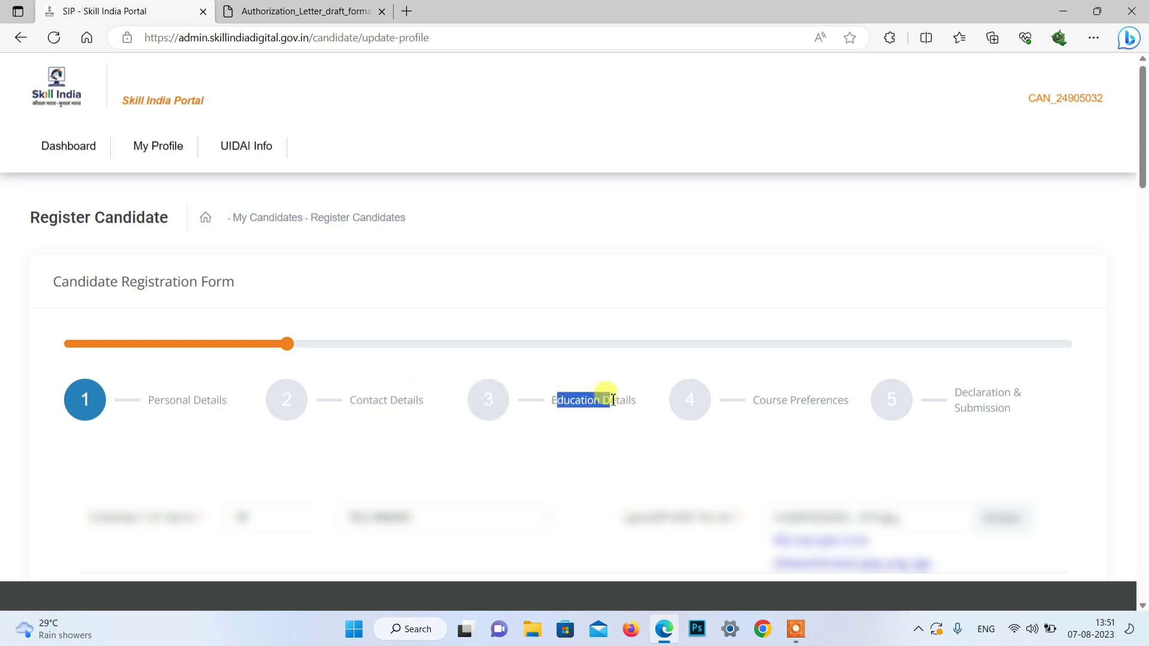
pyautogui.moveTo(769, 410); pyautogui.dragTo(823, 403)
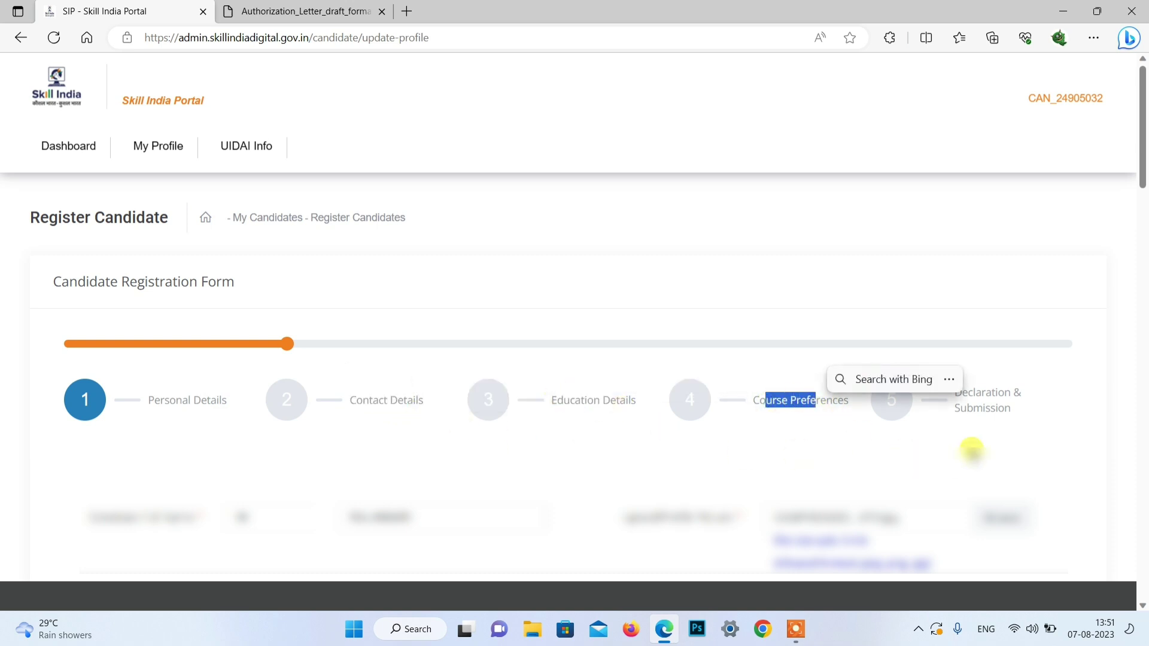
pyautogui.moveTo(956, 394); pyautogui.dragTo(985, 425)
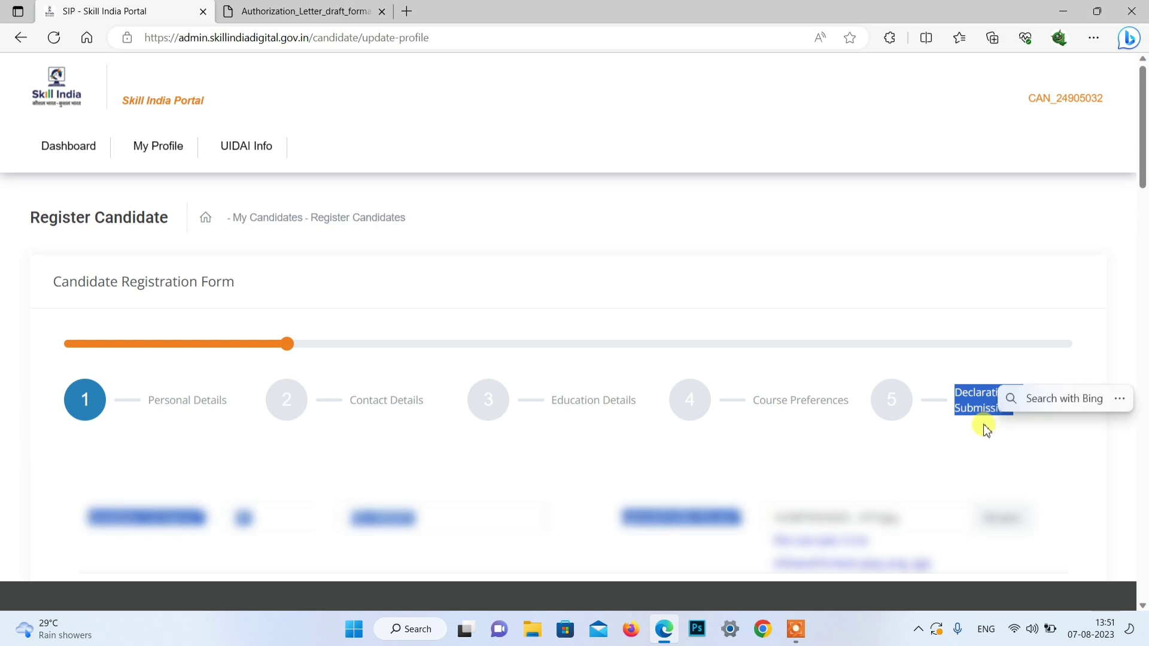
pyautogui.click(411, 364)
# Review the candidate's personal, identification and address details, and save them to continue through the profile form.
pyautogui.scroll(-4, 411, 364)
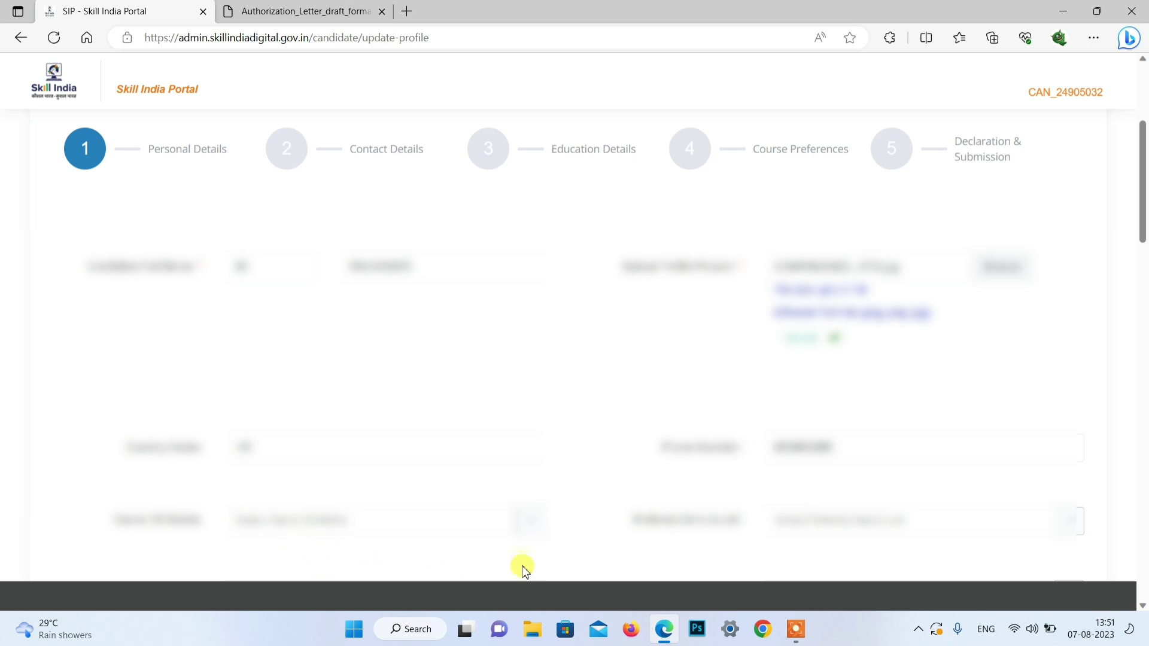
pyautogui.scroll(-6, 580, 475)
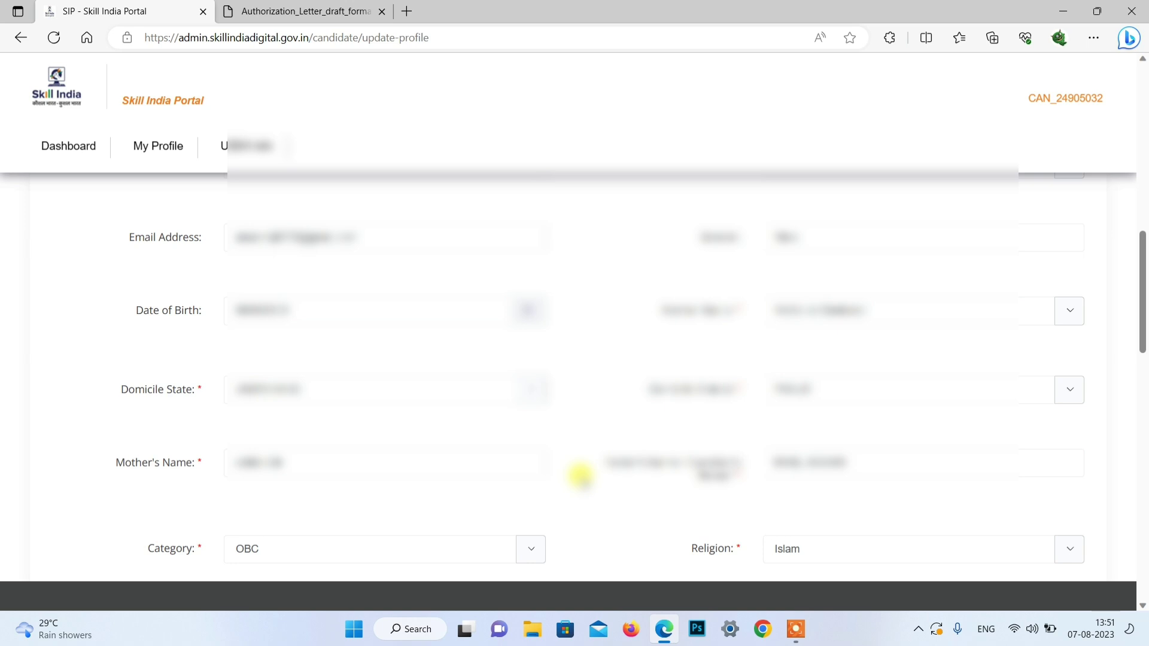
pyautogui.scroll(-5, 580, 474)
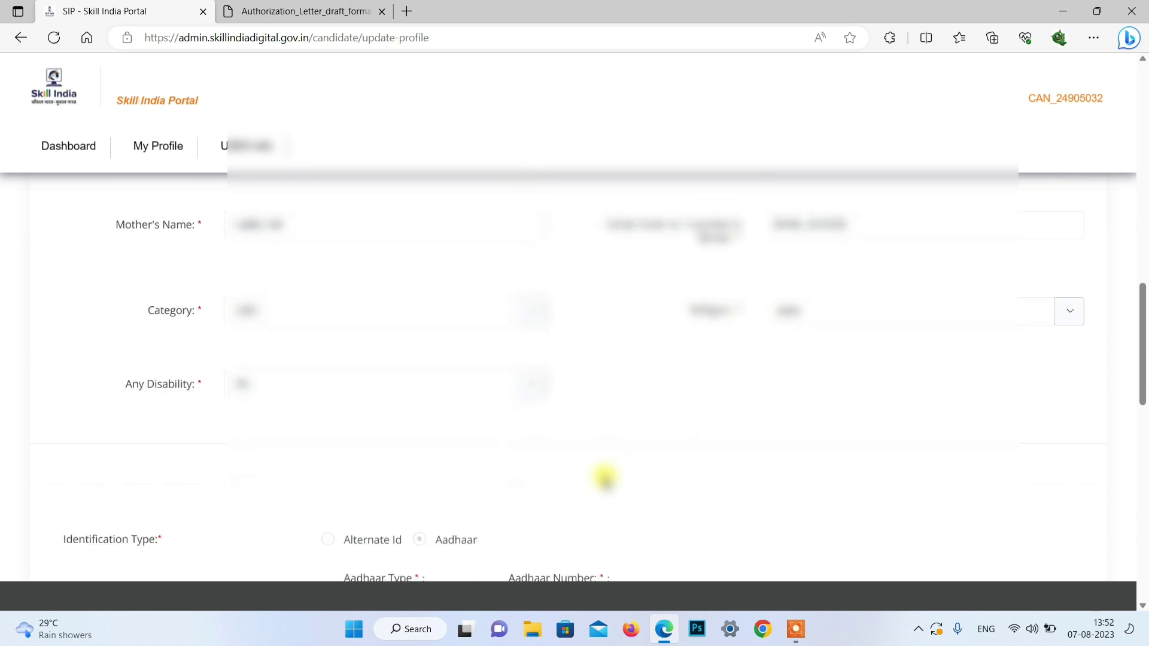
pyautogui.scroll(-15, 606, 477)
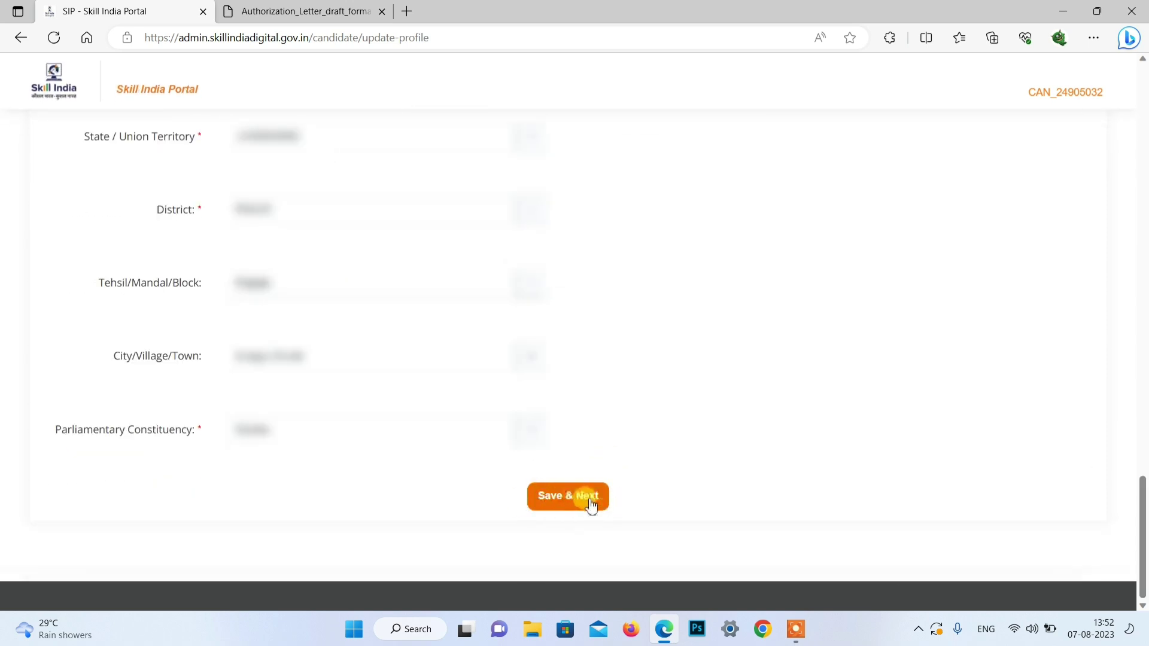
pyautogui.click(571, 500)
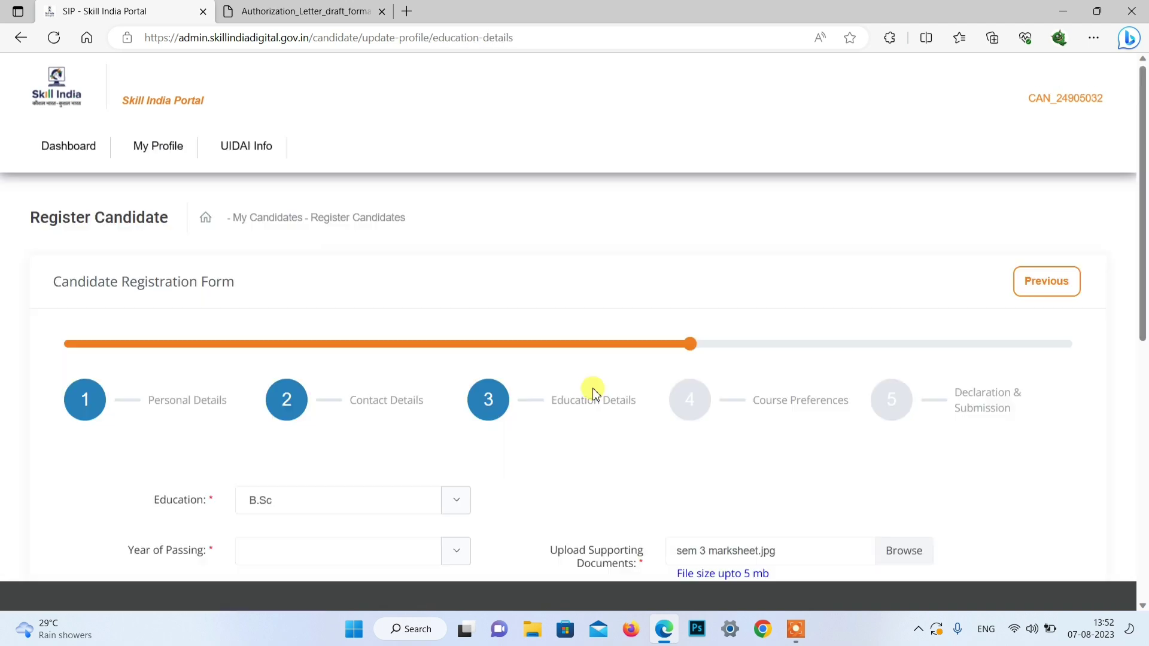
# Set the candidate's education to 5th Class and the year of passing to 2009 in the education details.
pyautogui.click(452, 503)
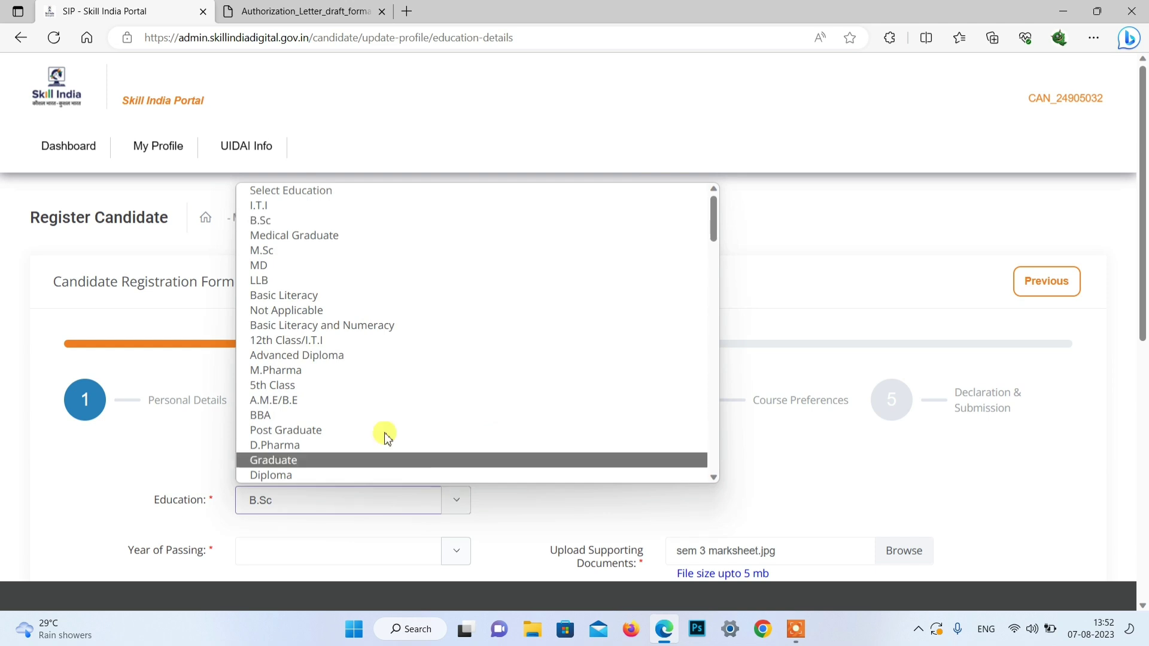
pyautogui.scroll(-1, 300, 251)
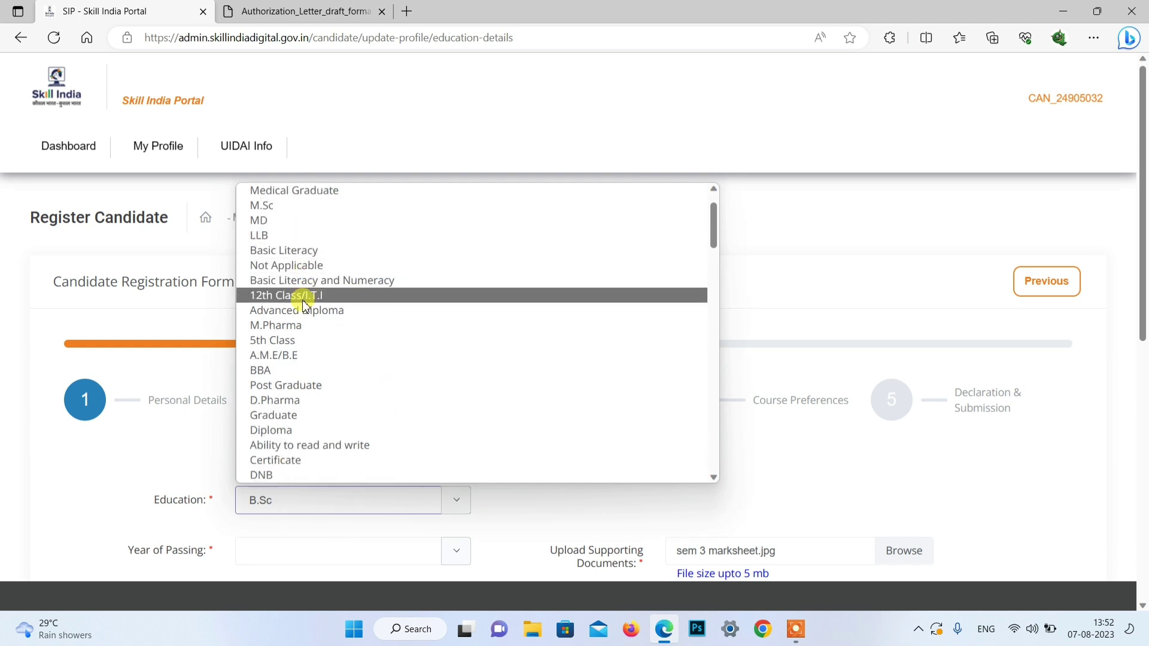
pyautogui.click(299, 340)
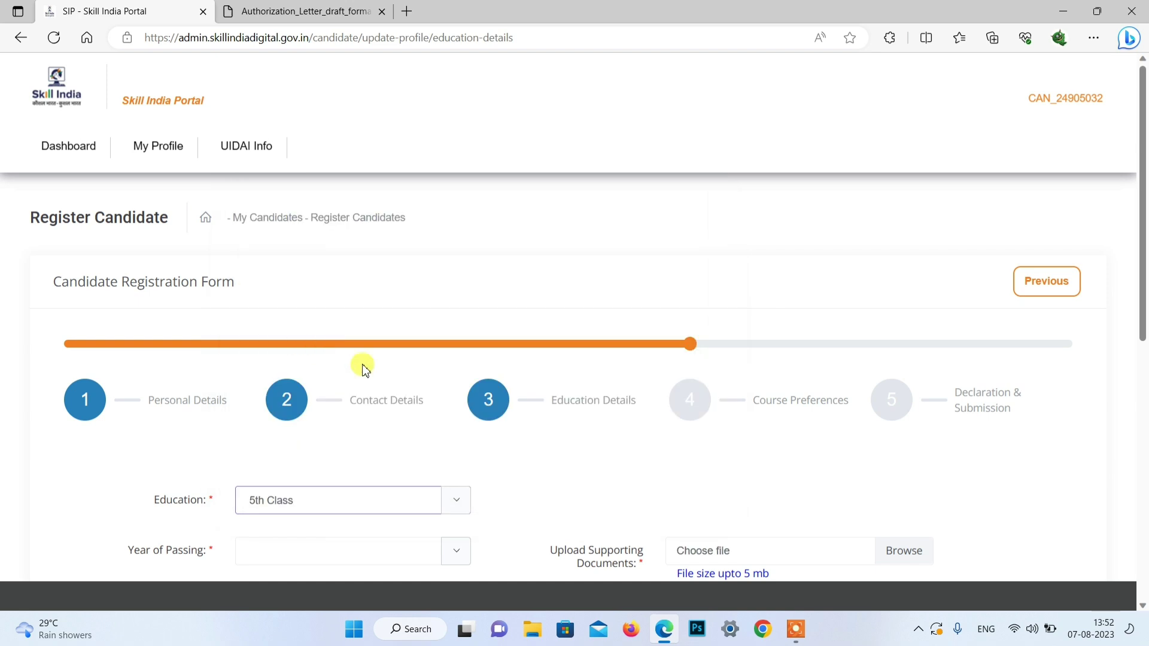
pyautogui.scroll(-4, 546, 436)
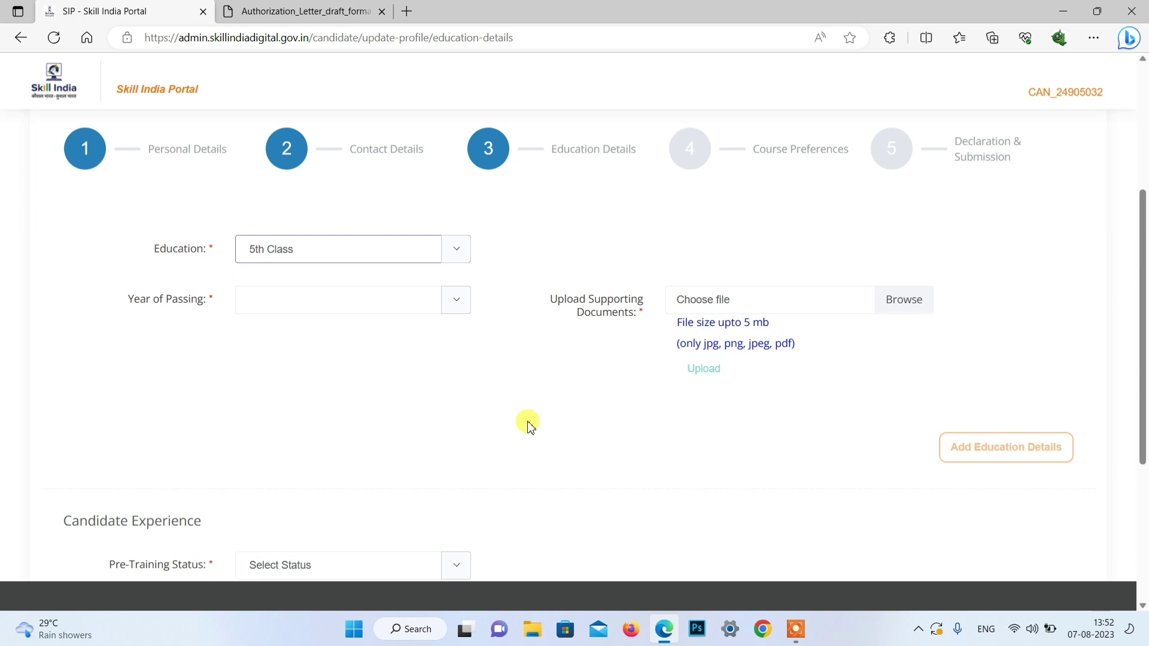
pyautogui.click(345, 305)
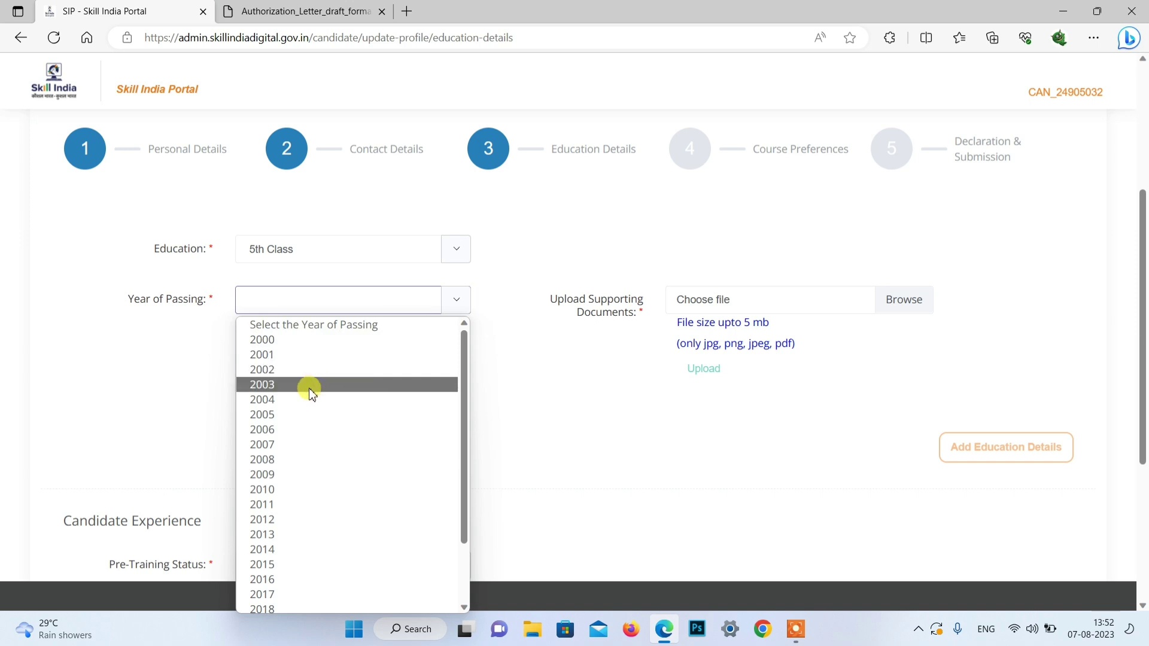
pyautogui.click(305, 477)
# Set the pre-training status to Fresher under Candidate Experience and save the education details as a draft.
pyautogui.moveTo(557, 298); pyautogui.dragTo(618, 322)
pyautogui.scroll(-4, 510, 331)
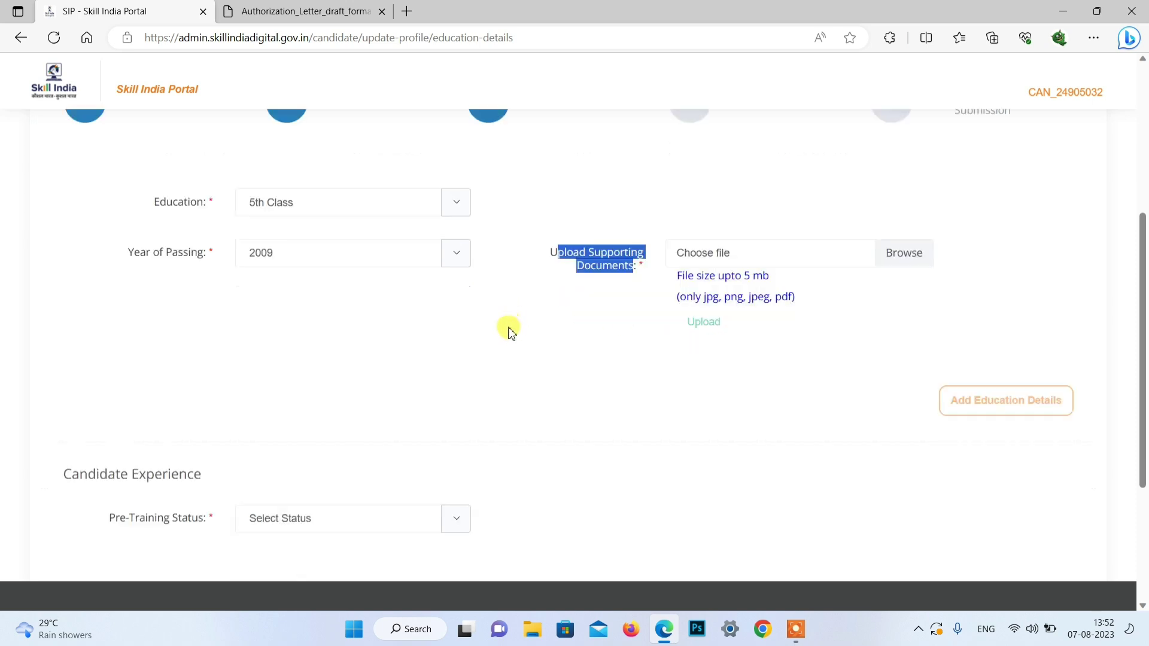
pyautogui.moveTo(64, 268); pyautogui.dragTo(206, 282)
pyautogui.click(395, 314)
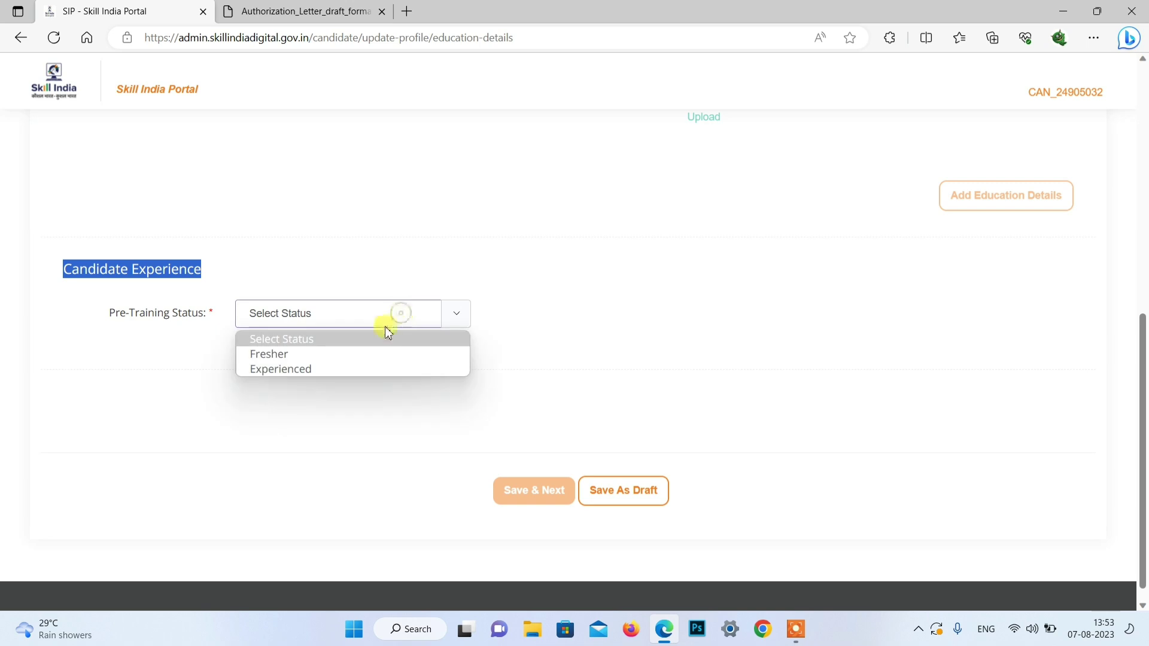
pyautogui.click(315, 363)
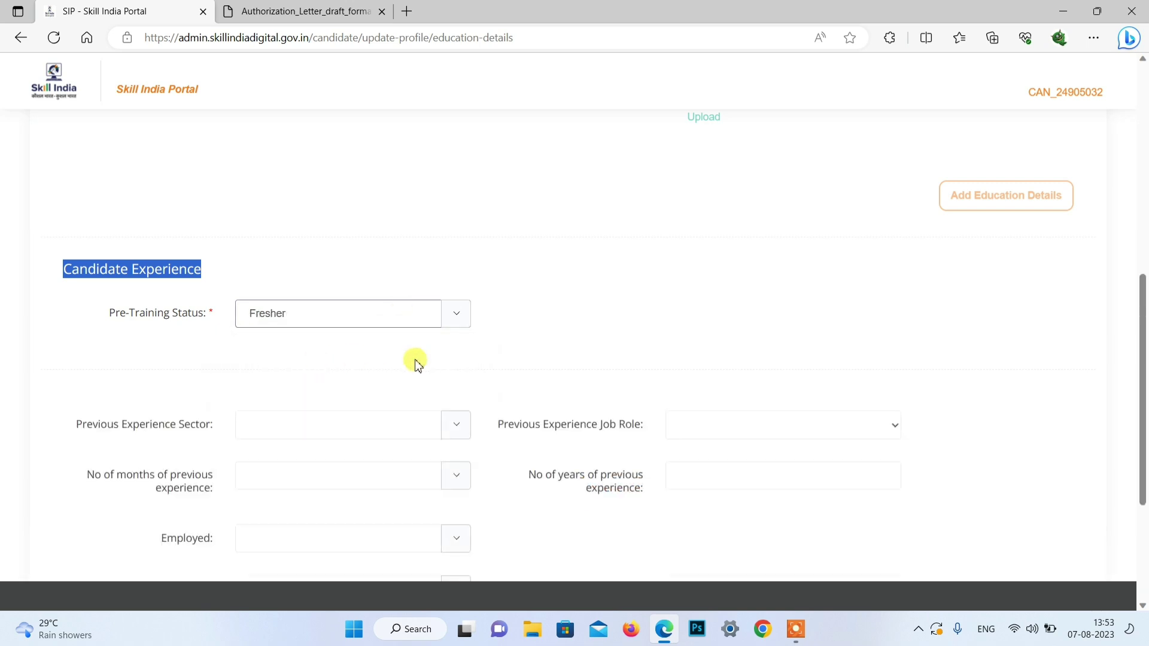
pyautogui.scroll(-3, 419, 362)
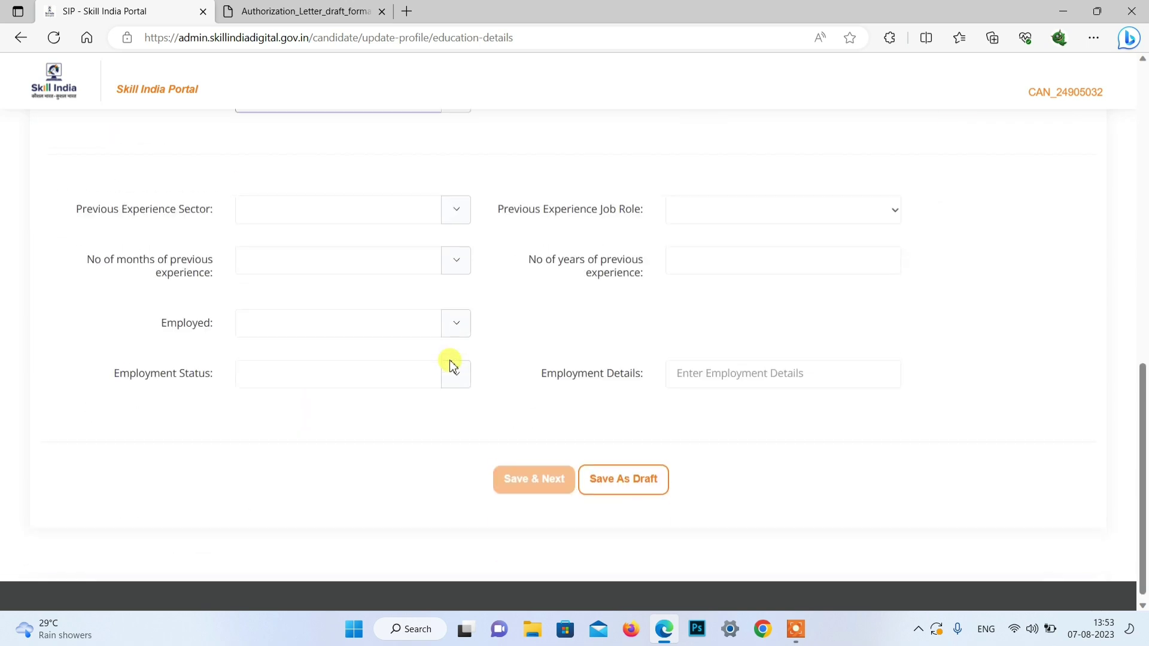
pyautogui.click(602, 482)
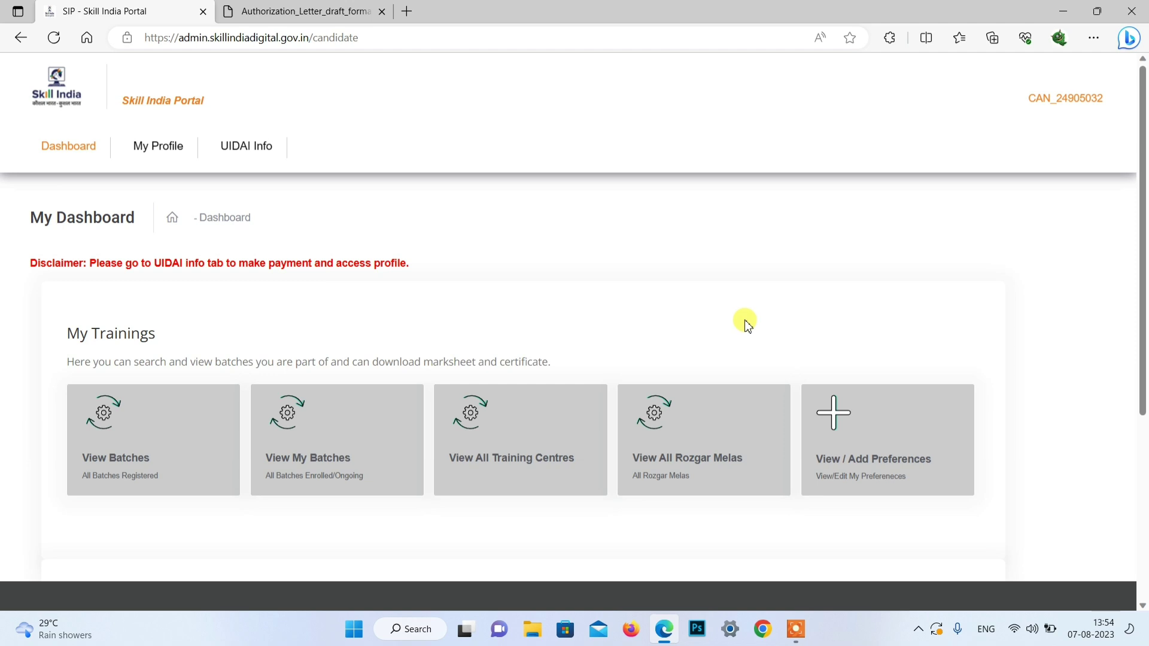
# Open the UIDAI payment form and set the type of training to Fresher.
pyautogui.click(232, 148)
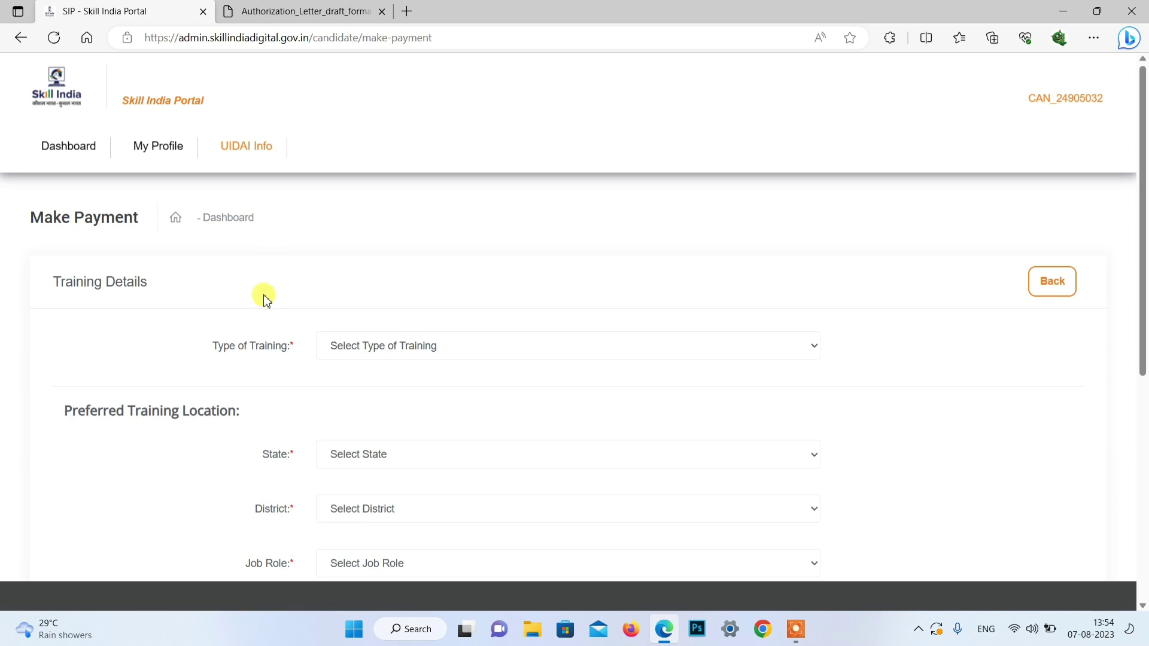
pyautogui.moveTo(275, 346); pyautogui.dragTo(217, 346)
pyautogui.click(557, 344)
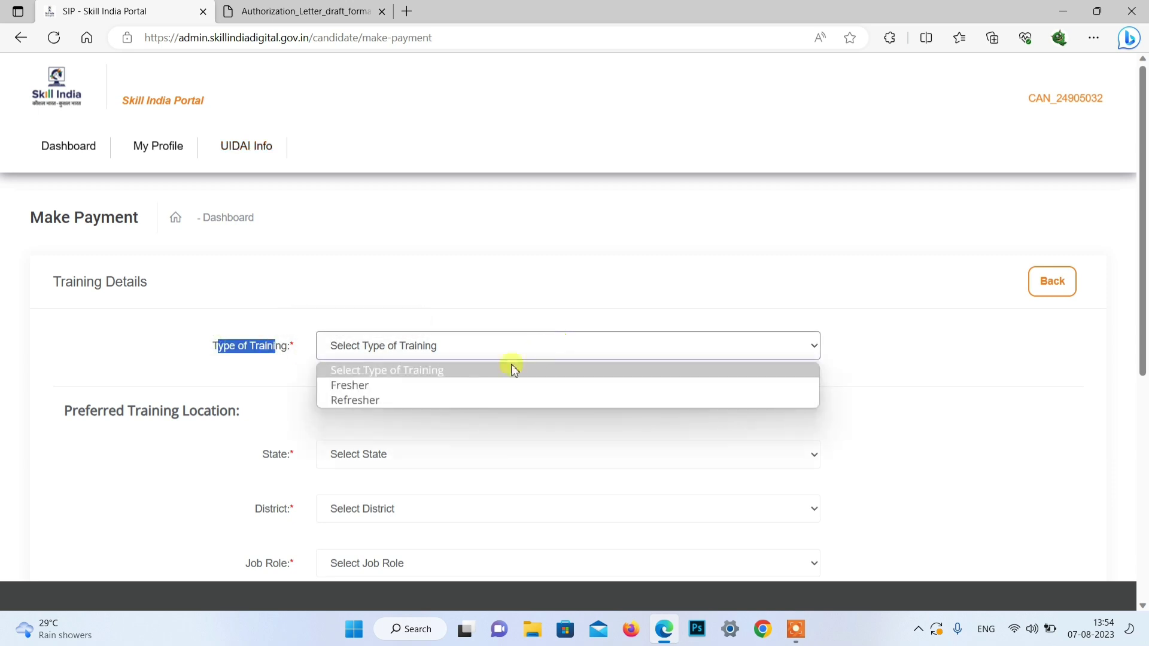
pyautogui.click(414, 387)
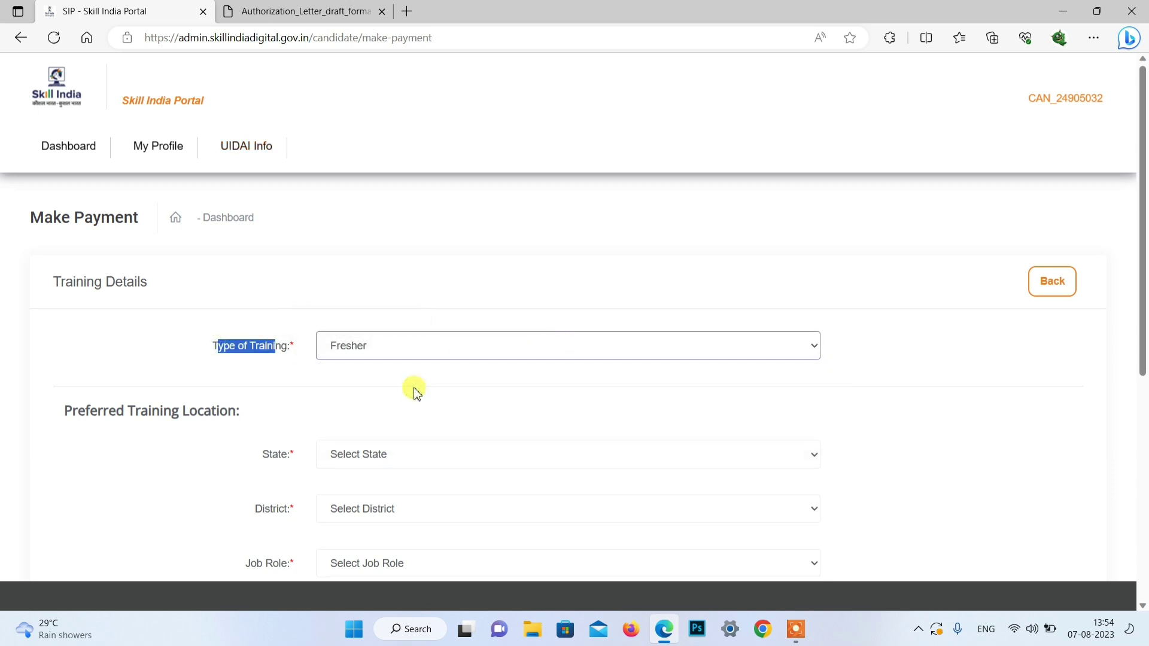
# Set the preferred training location to KARNATAKA state and BENGALURU URBAN district.
pyautogui.click(416, 458)
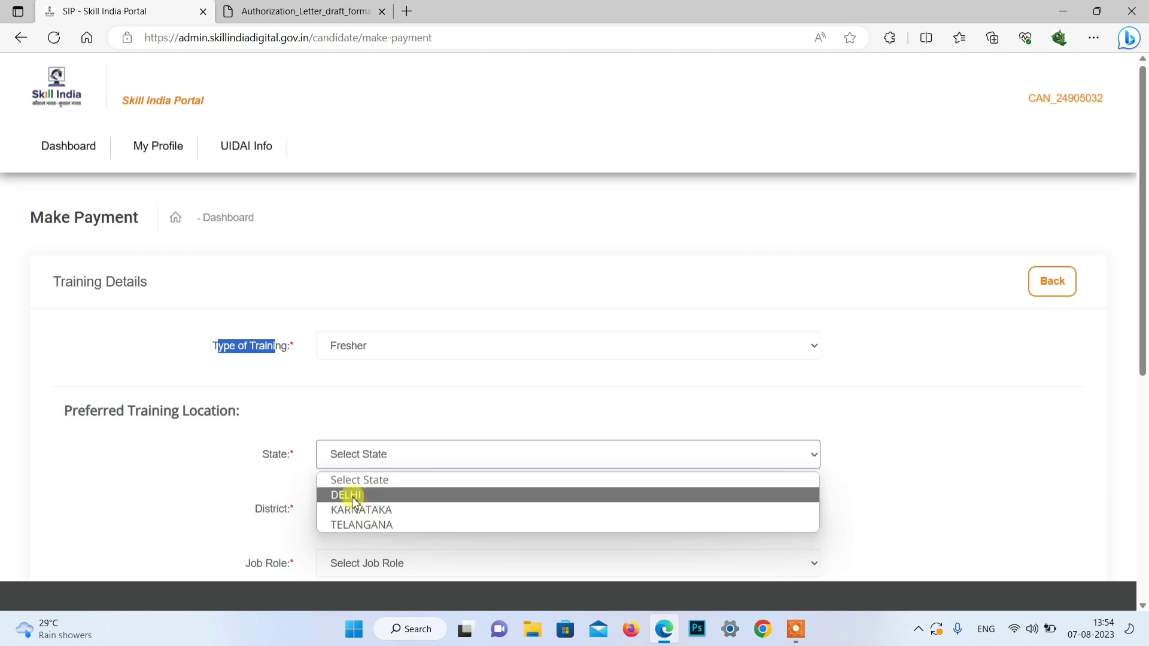
pyautogui.click(377, 510)
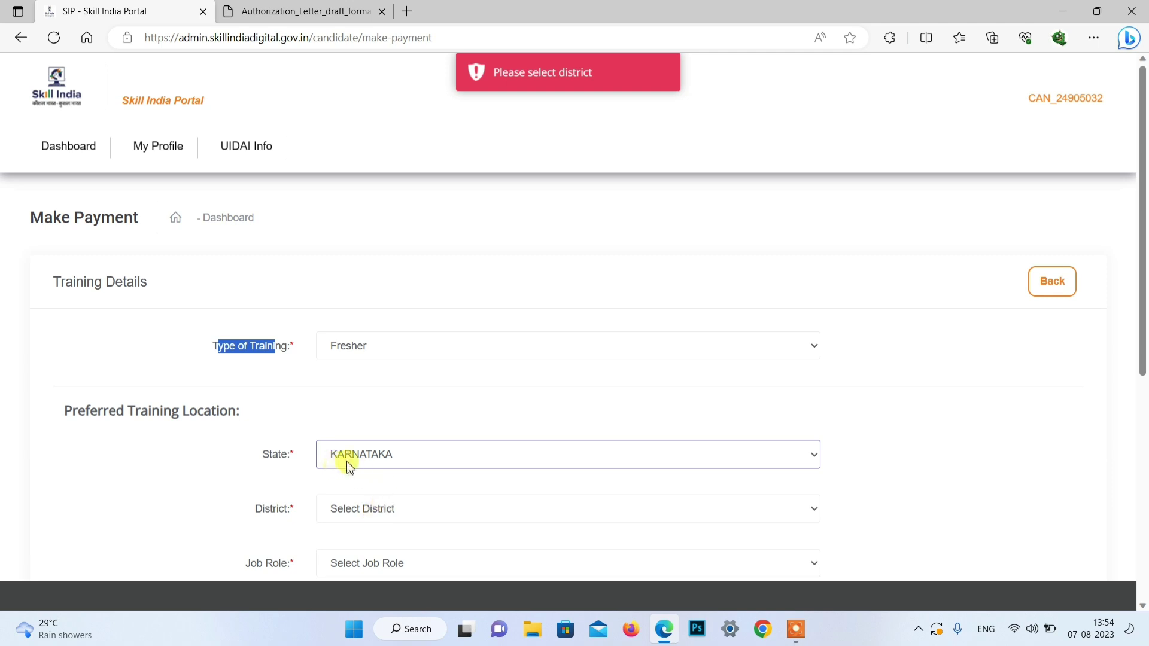
pyautogui.click(403, 508)
pyautogui.click(391, 545)
# Set the job role in the training details to Fresher - Aadhaar Enrolment and Update Operator.
pyautogui.scroll(-3, 395, 520)
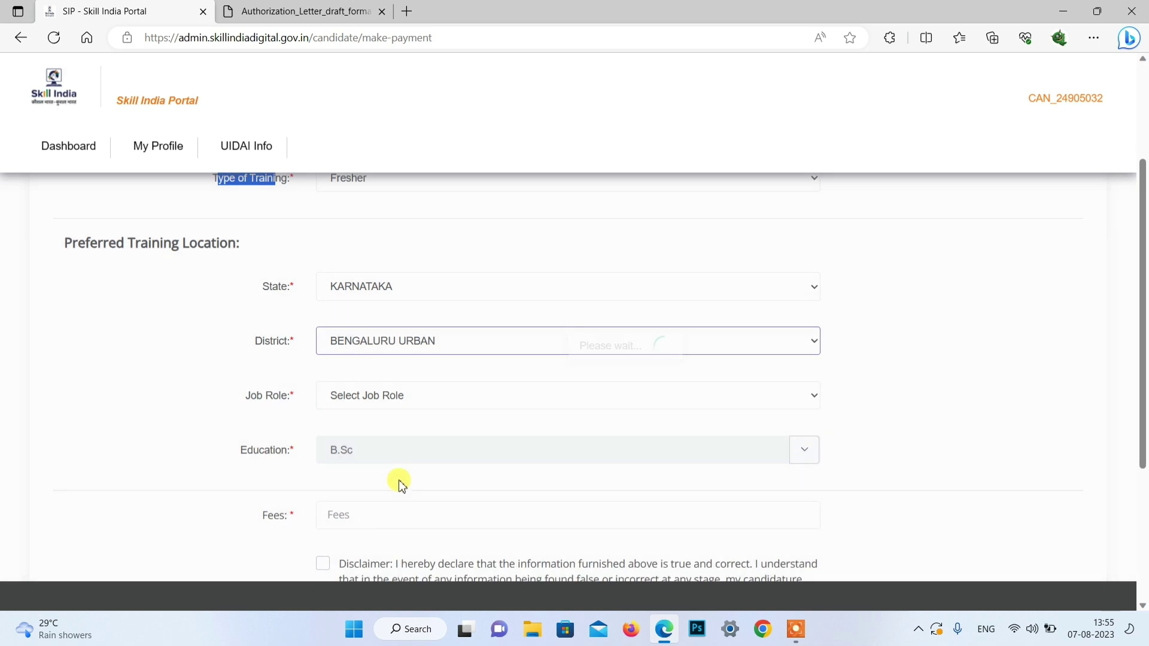
pyautogui.click(418, 395)
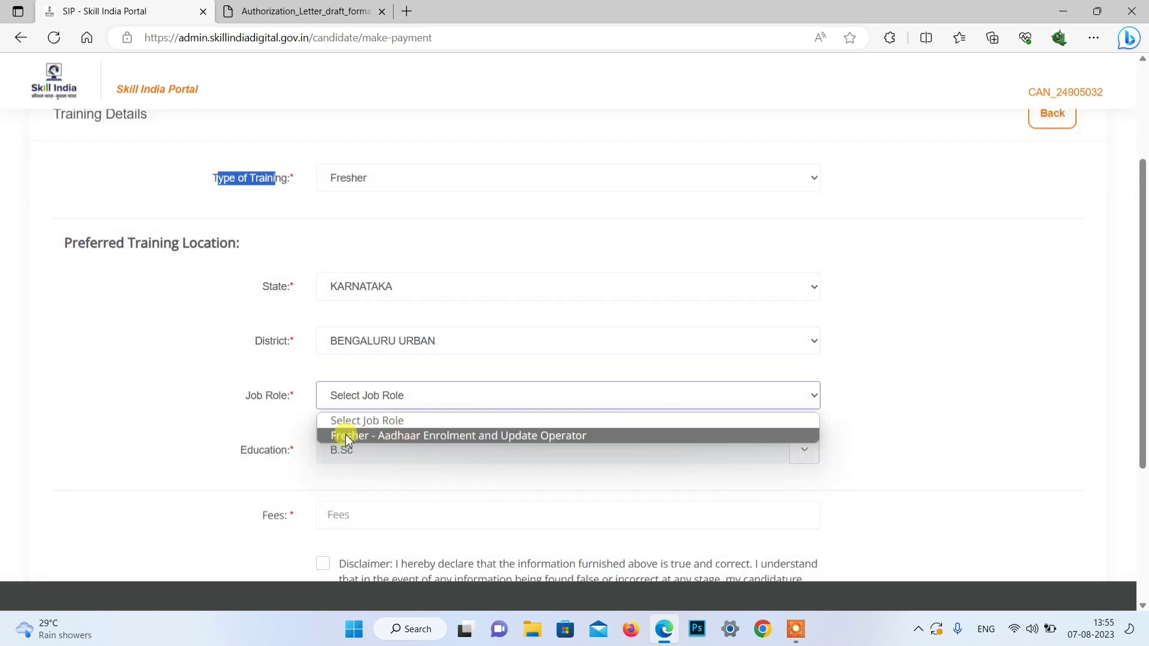
pyautogui.click(515, 437)
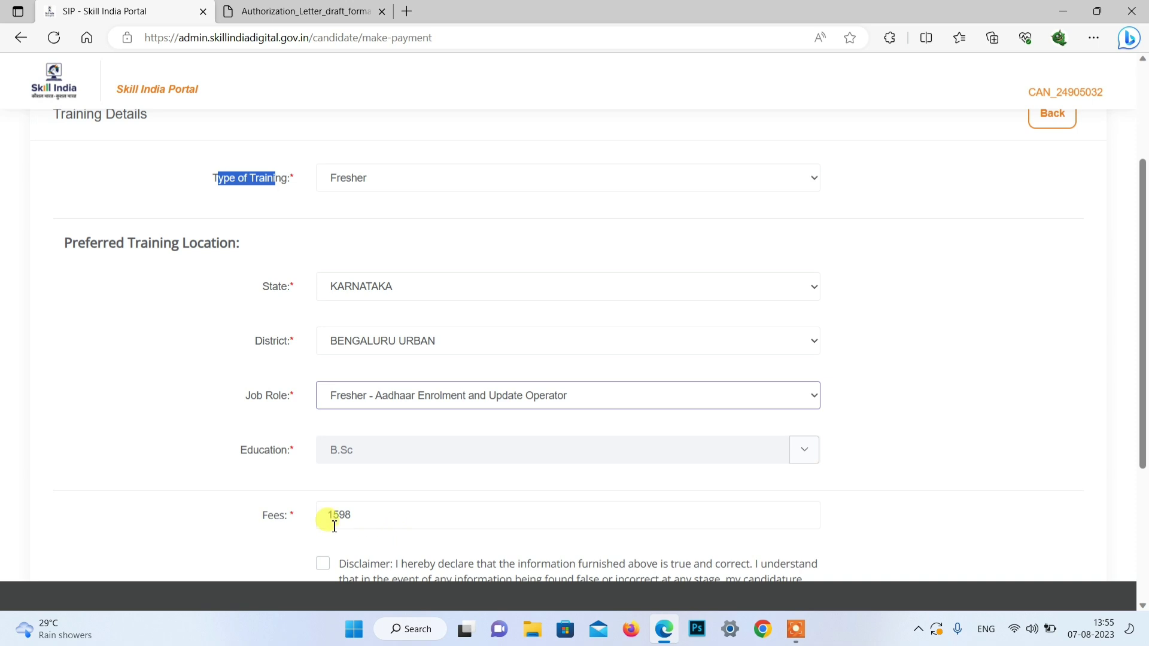
pyautogui.moveTo(258, 515); pyautogui.dragTo(288, 518)
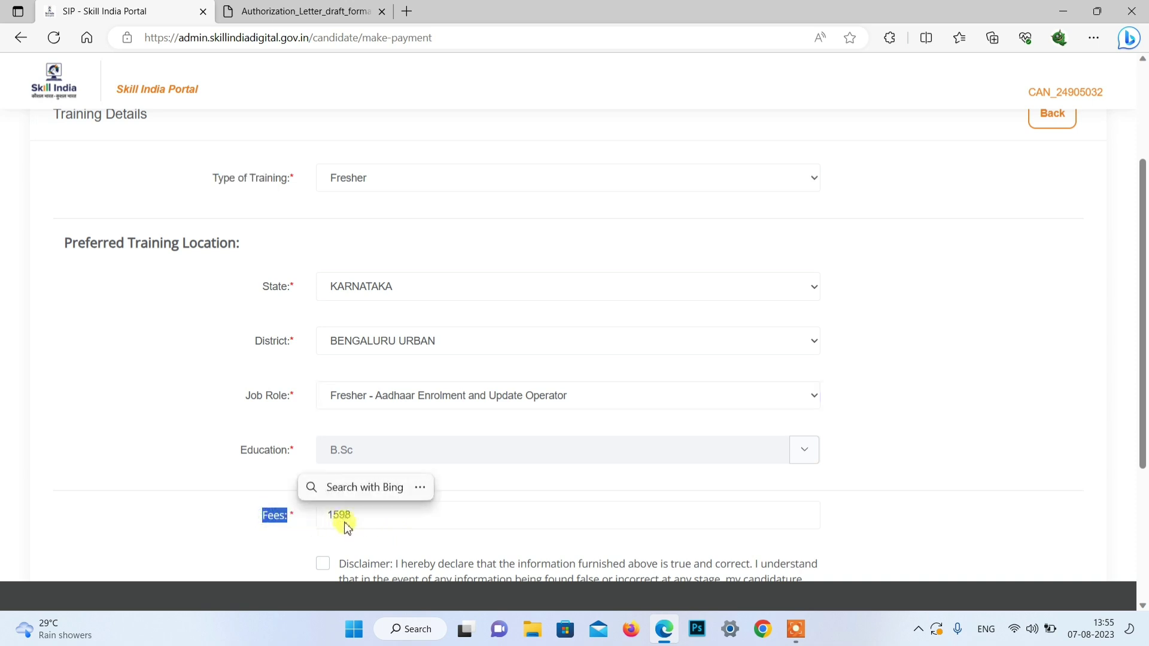
# Accept the disclaimer declaring that the information furnished in the payment form is true and correct.
pyautogui.click(323, 563)
pyautogui.scroll(-3, 377, 553)
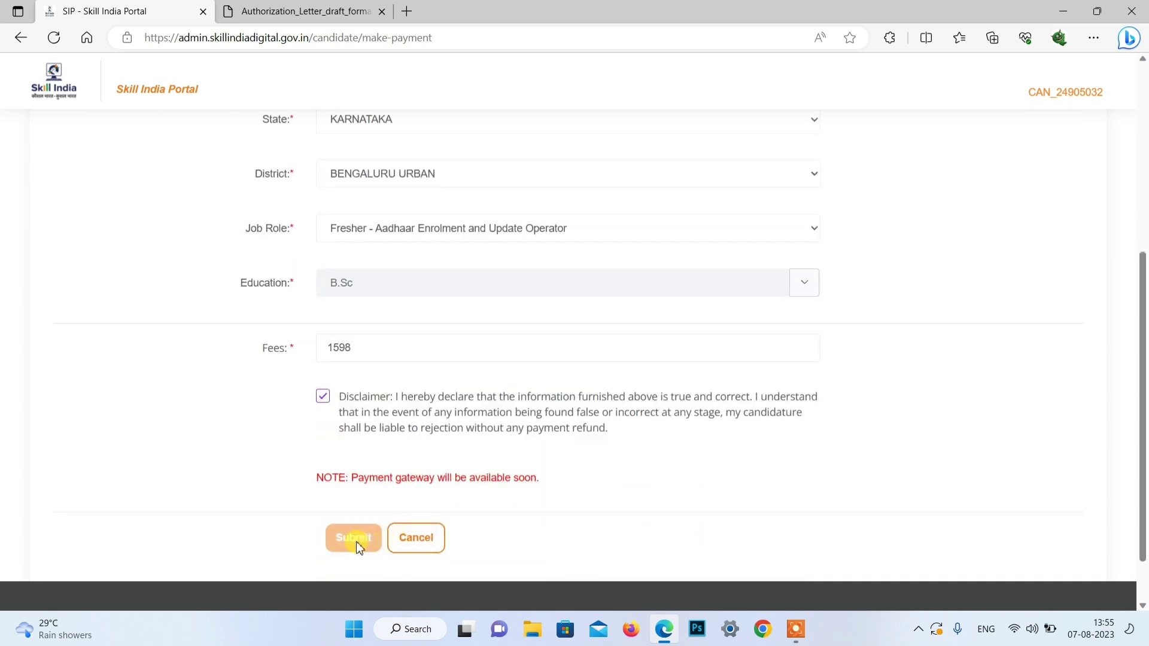
pyautogui.moveTo(339, 397); pyautogui.dragTo(552, 449)
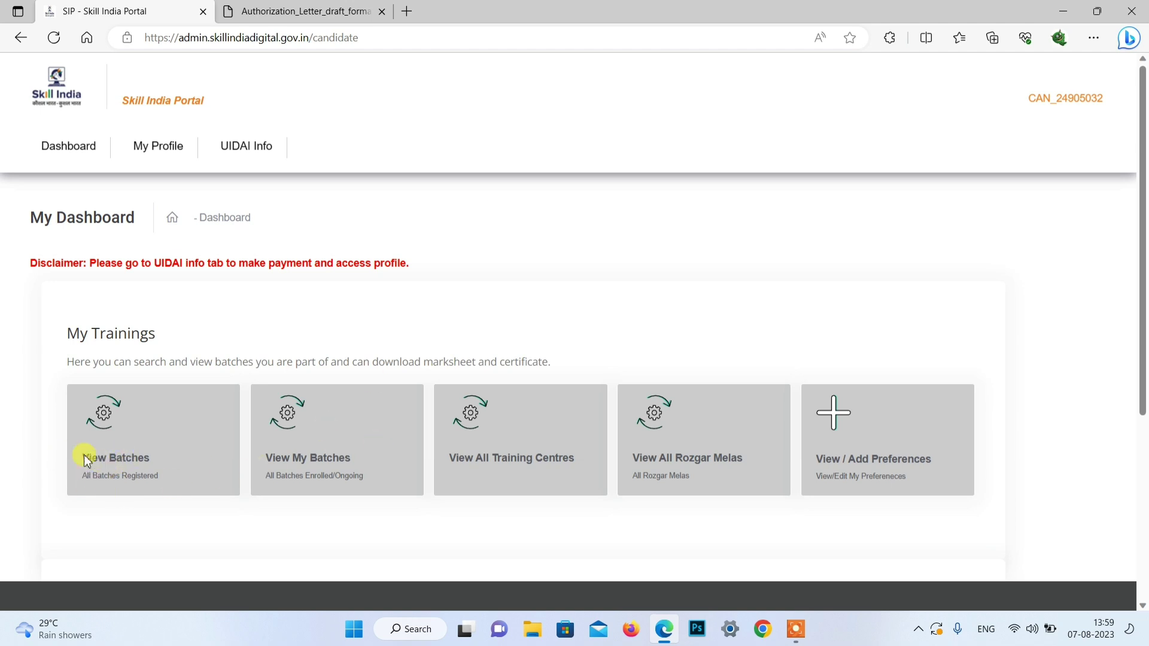
# Open the list of all registered batches and set its filter to JHARKHAND state and PAKUR district.
pyautogui.click(128, 461)
pyautogui.moveTo(65, 281); pyautogui.dragTo(154, 290)
pyautogui.click(189, 372)
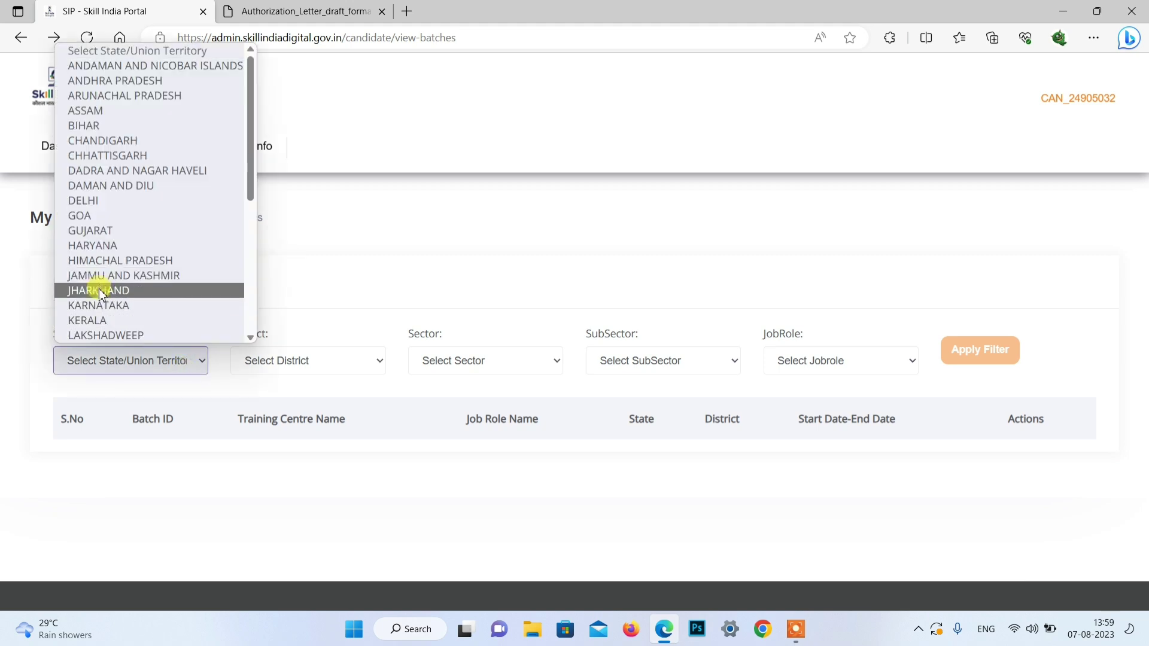
pyautogui.click(96, 291)
pyautogui.click(299, 362)
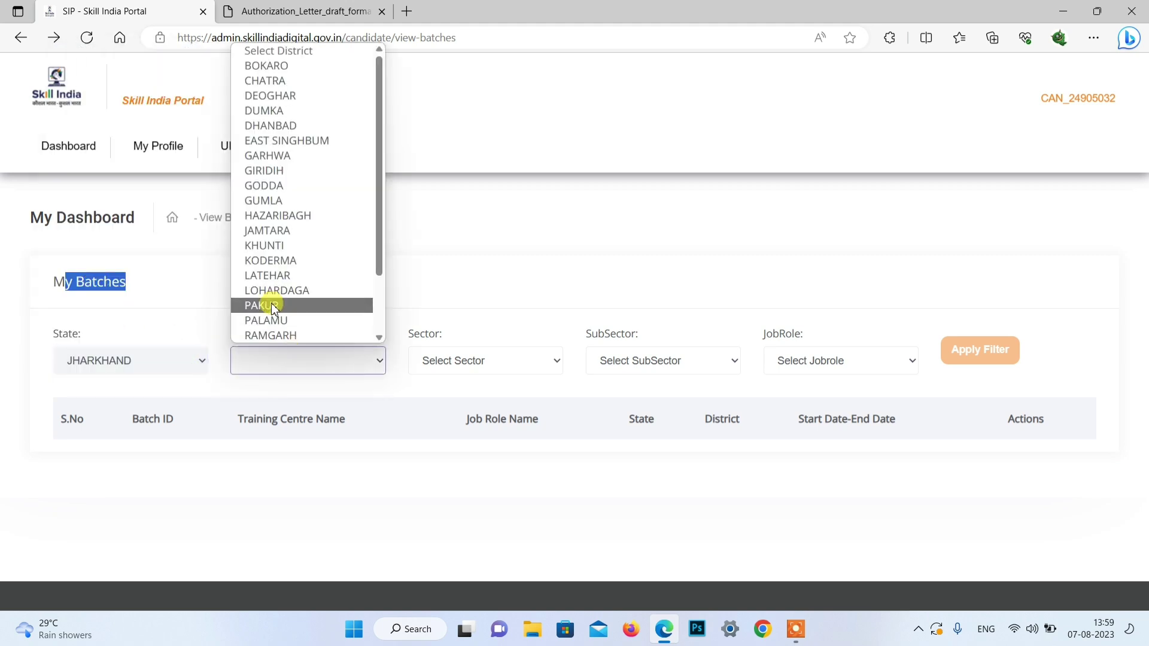
pyautogui.click(277, 305)
# Set the batch filter's sector to IT-ITeS and its subsector to IT Services.
pyautogui.click(449, 364)
pyautogui.scroll(-3, 441, 321)
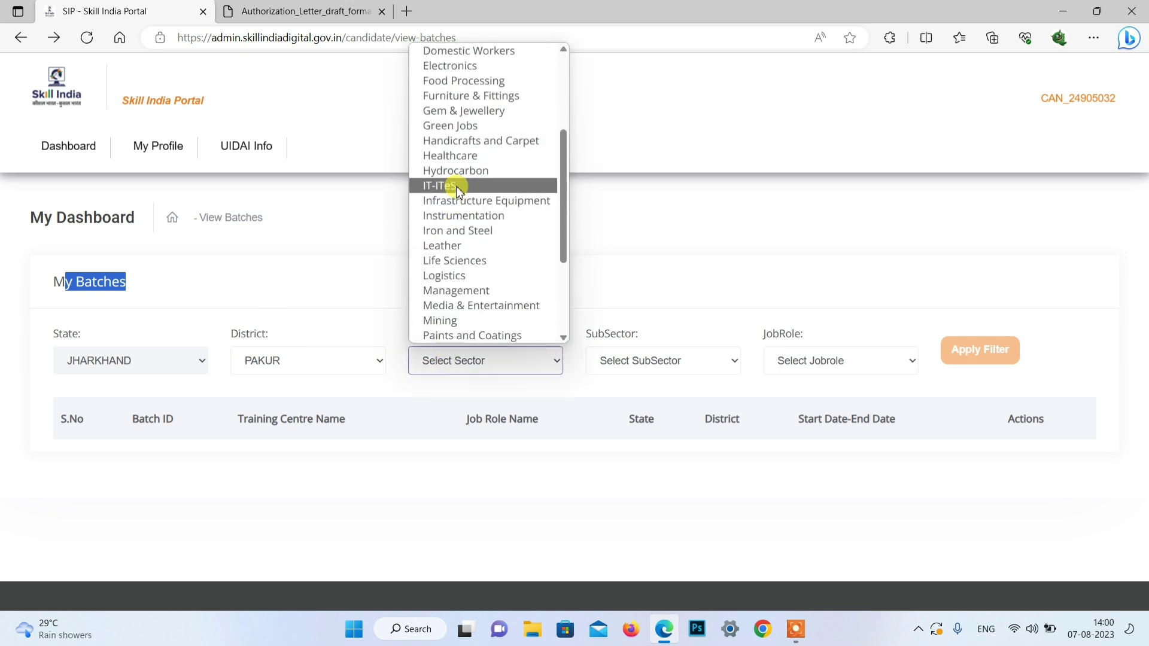
pyautogui.click(457, 186)
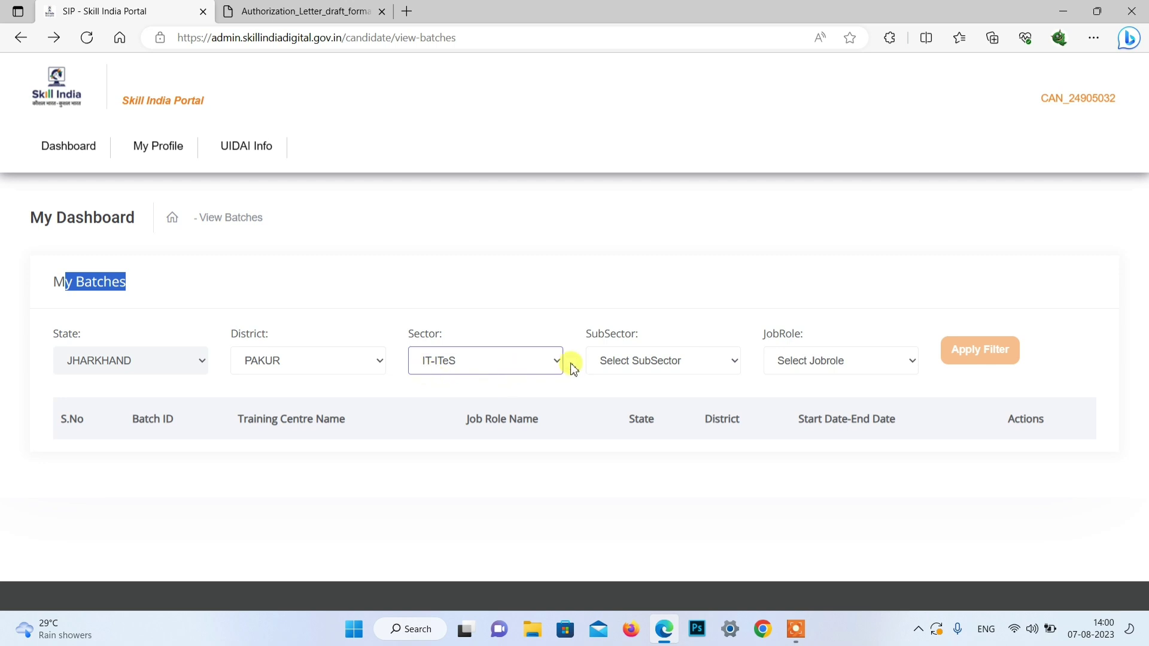
pyautogui.click(597, 363)
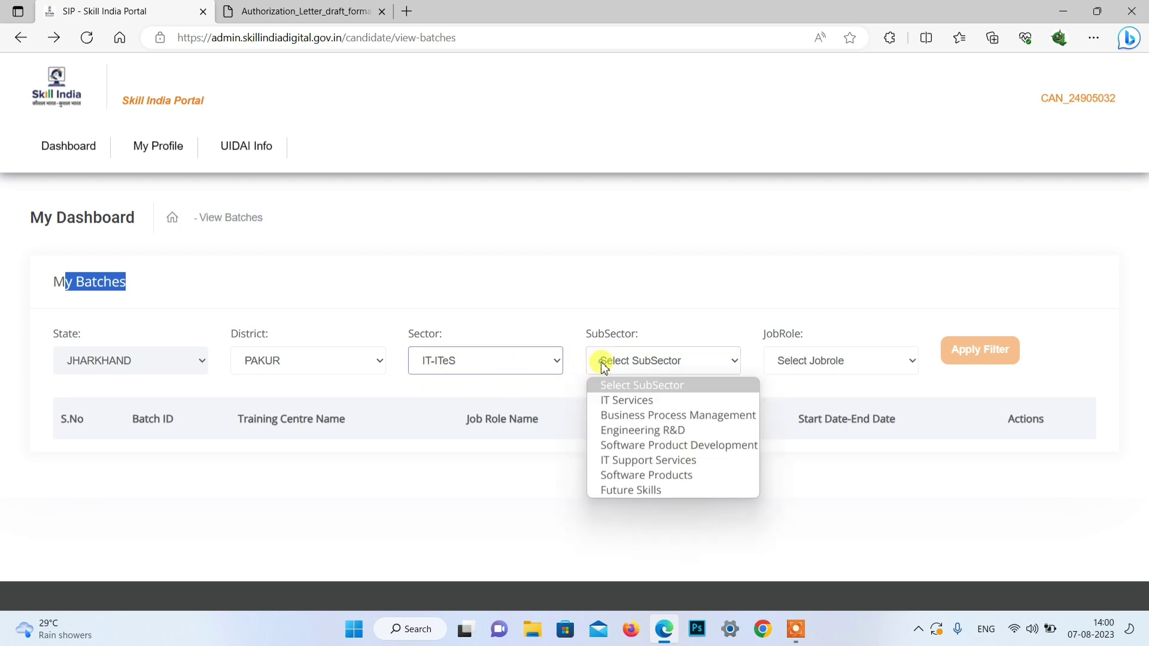
pyautogui.click(624, 400)
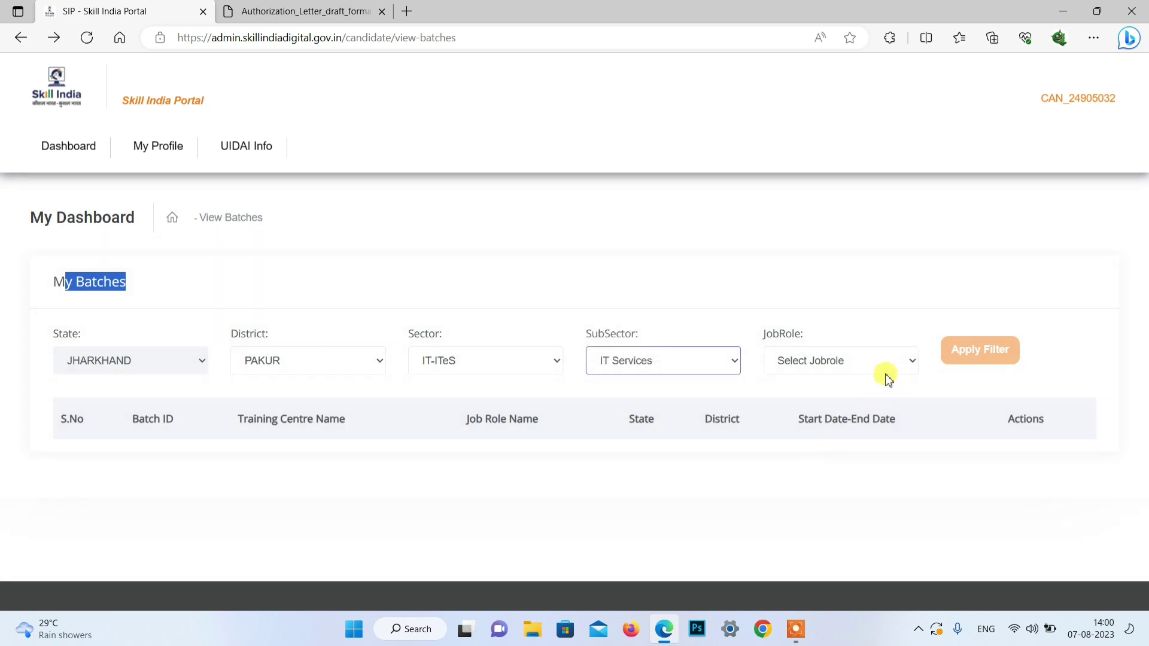
# Choose the Analyst Identity & Access Management job role and apply the batch filter.
pyautogui.click(849, 371)
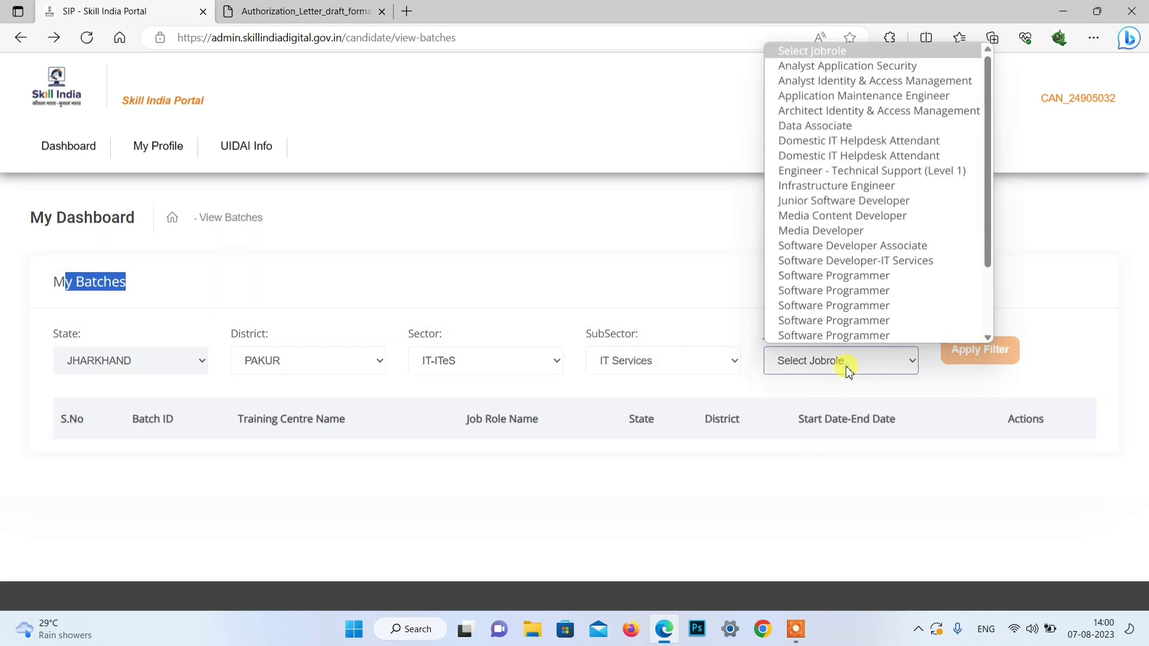
pyautogui.scroll(-2, 853, 116)
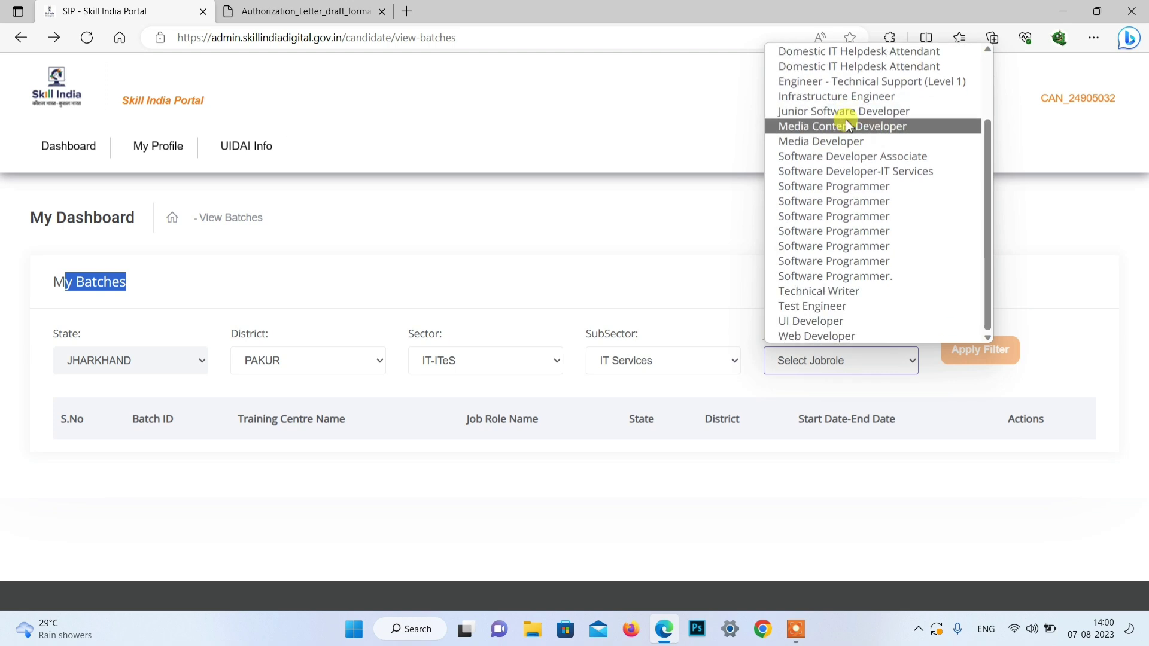
pyautogui.scroll(2, 832, 257)
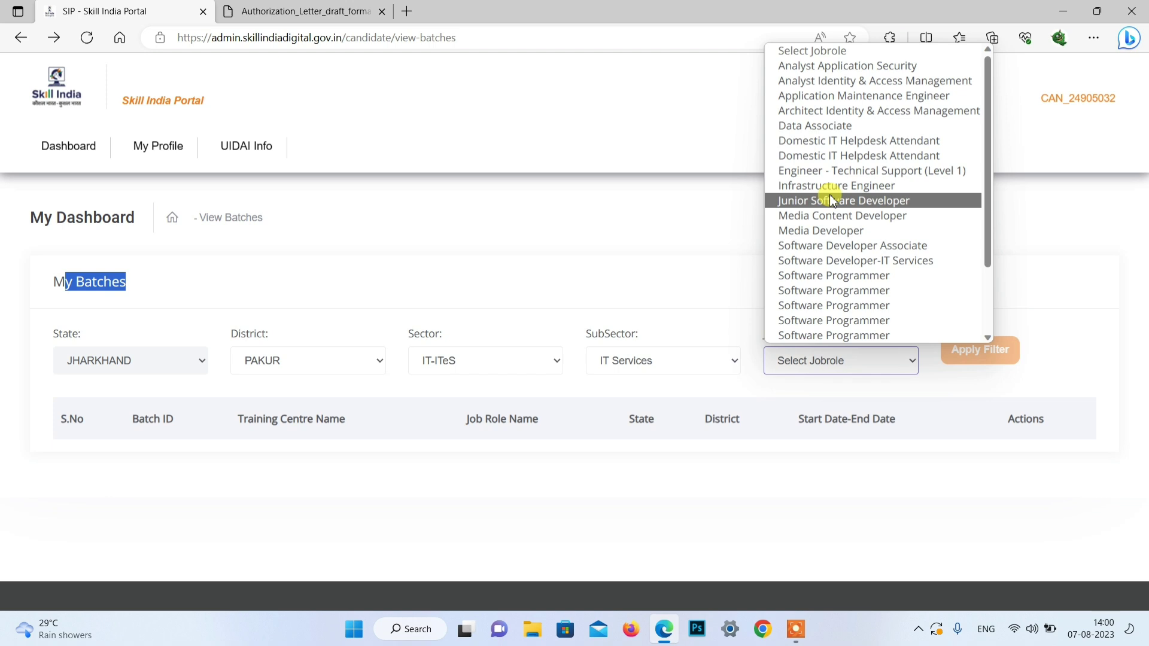
pyautogui.click(837, 82)
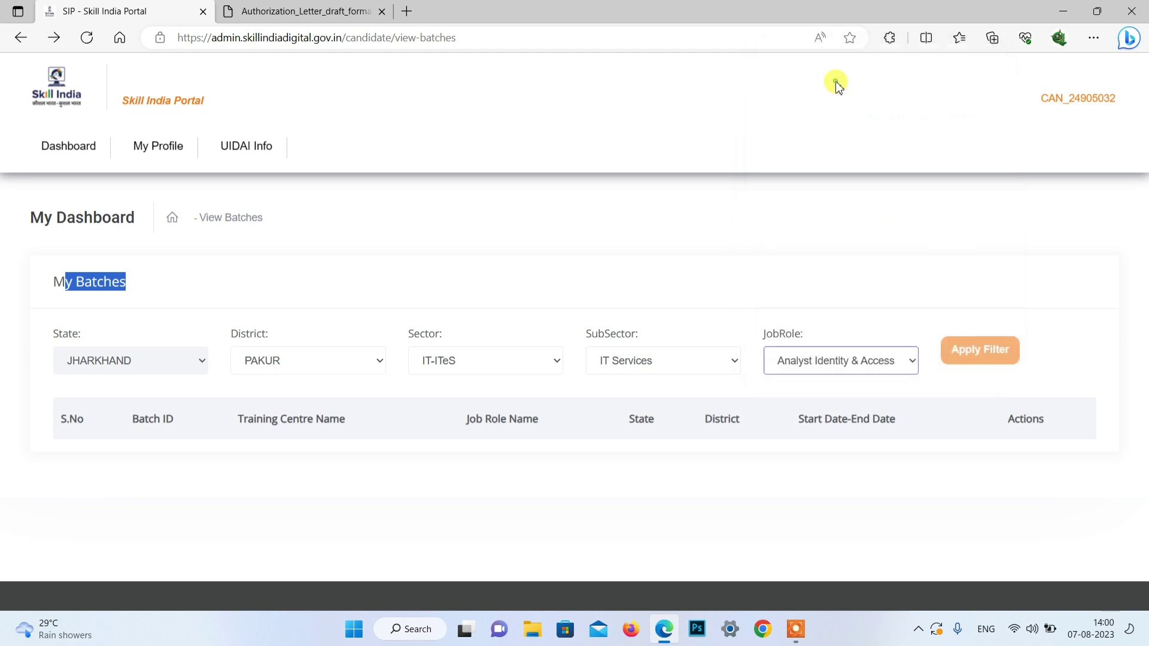
pyautogui.click(962, 353)
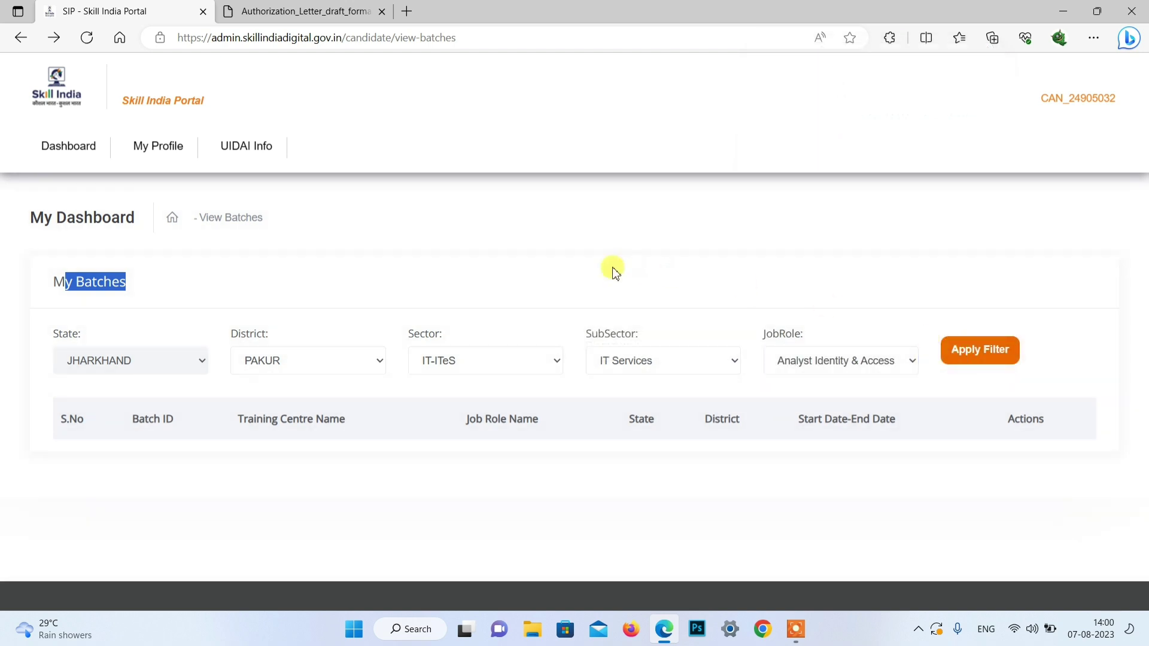